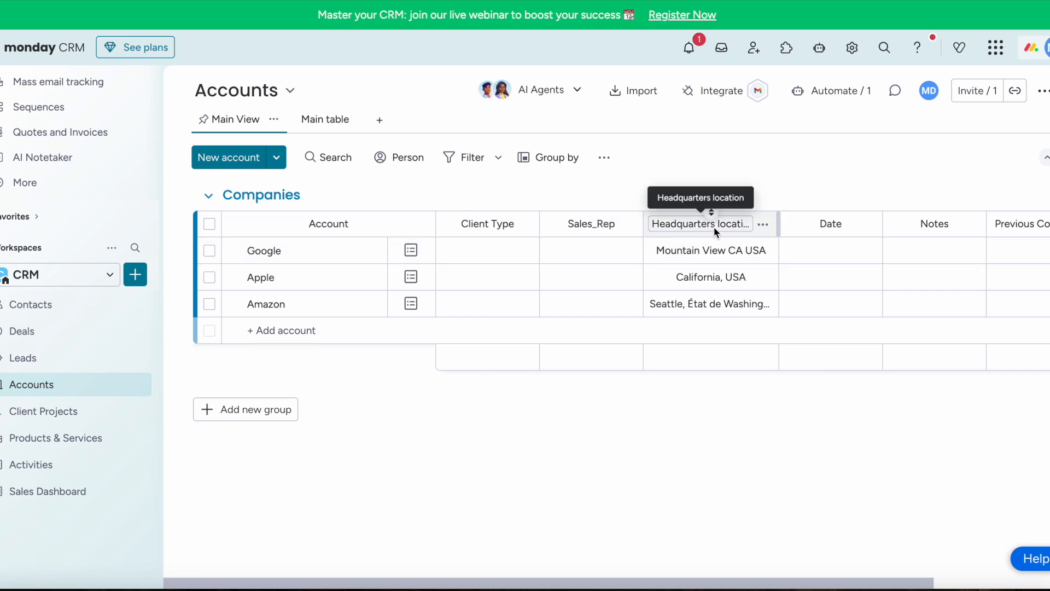
# - Open the add-column menu at the right end of the Accounts board's column headers
pyautogui.hscroll(5, 882, 229)
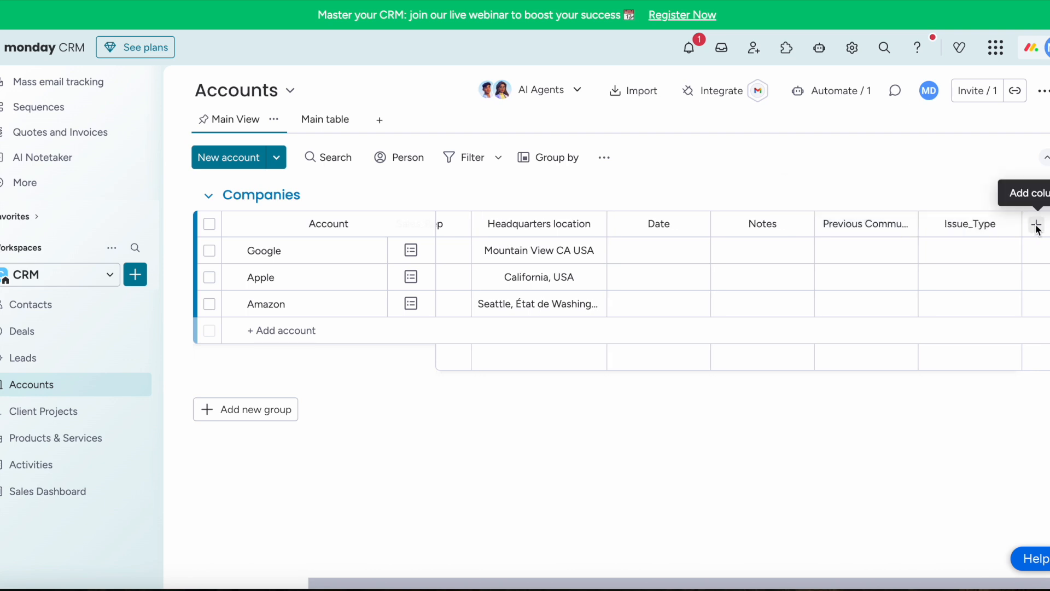
pyautogui.click(1037, 226)
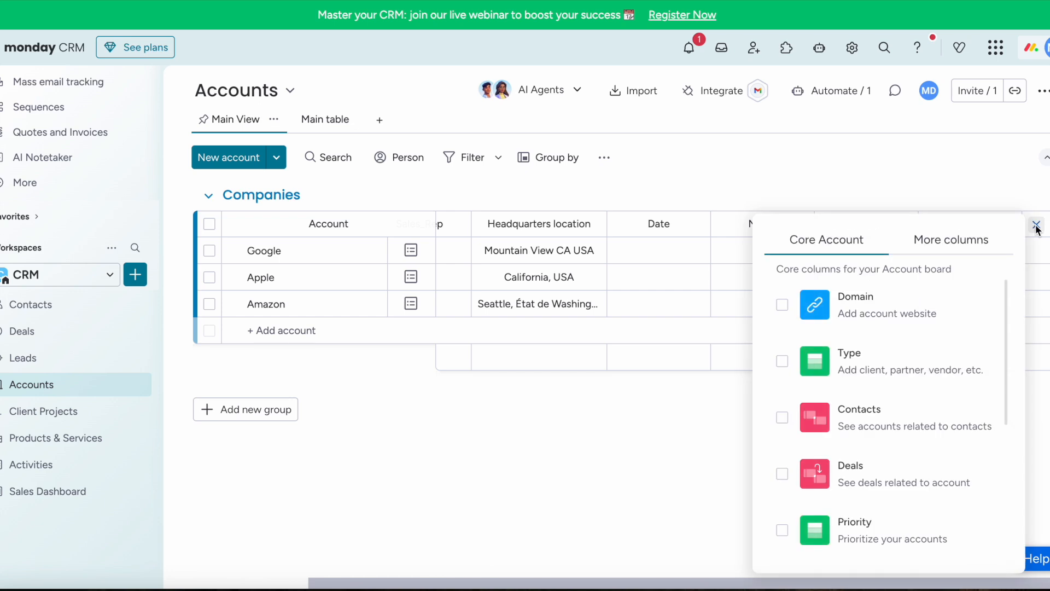
# - Add two Numbers columns to the Accounts board from More columns
pyautogui.click(964, 242)
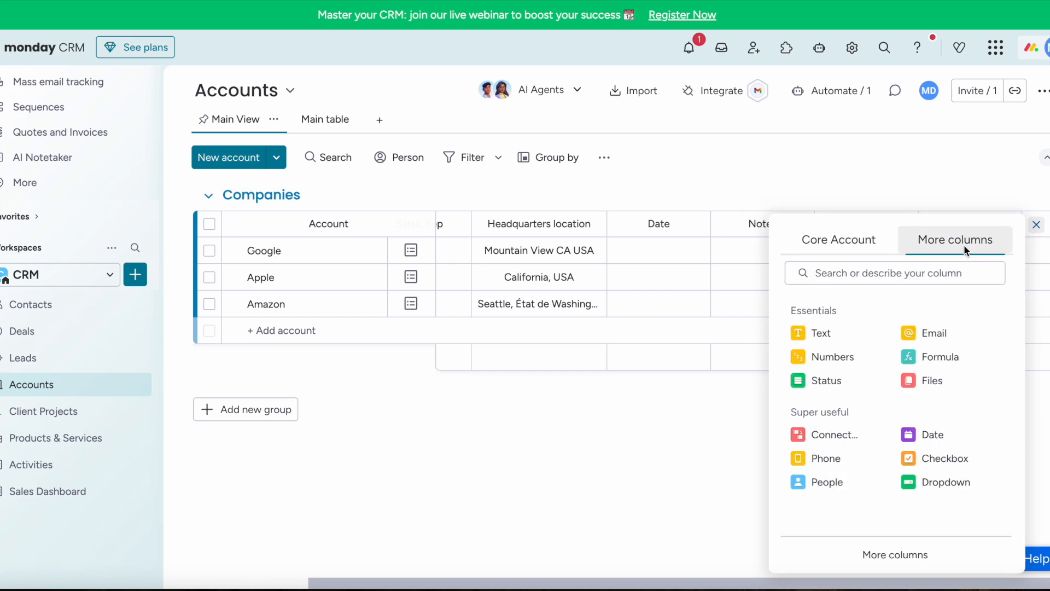
pyautogui.click(832, 354)
pyautogui.click(1040, 236)
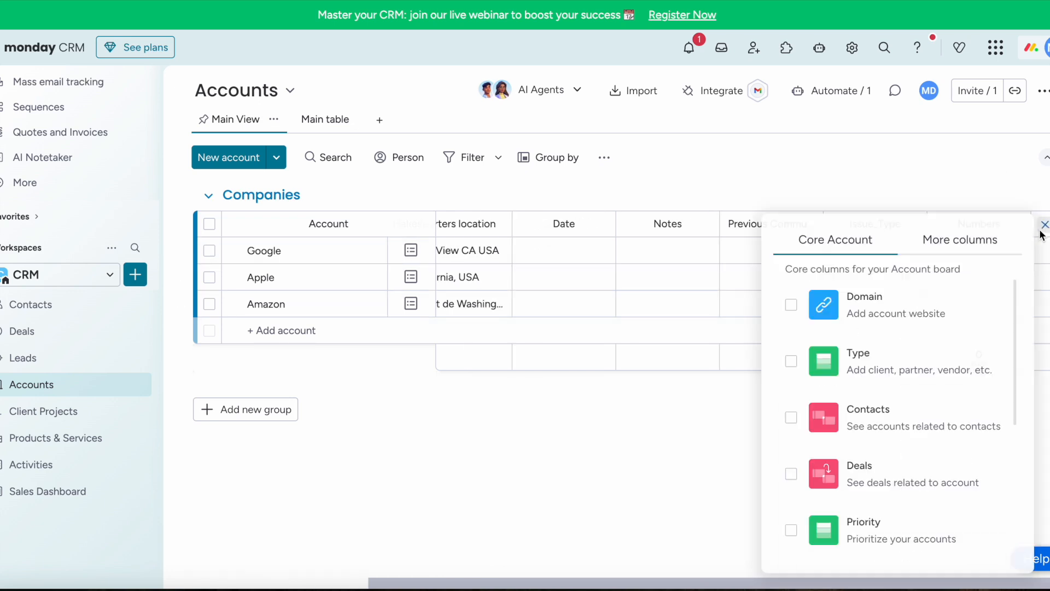
pyautogui.click(946, 240)
pyautogui.click(847, 353)
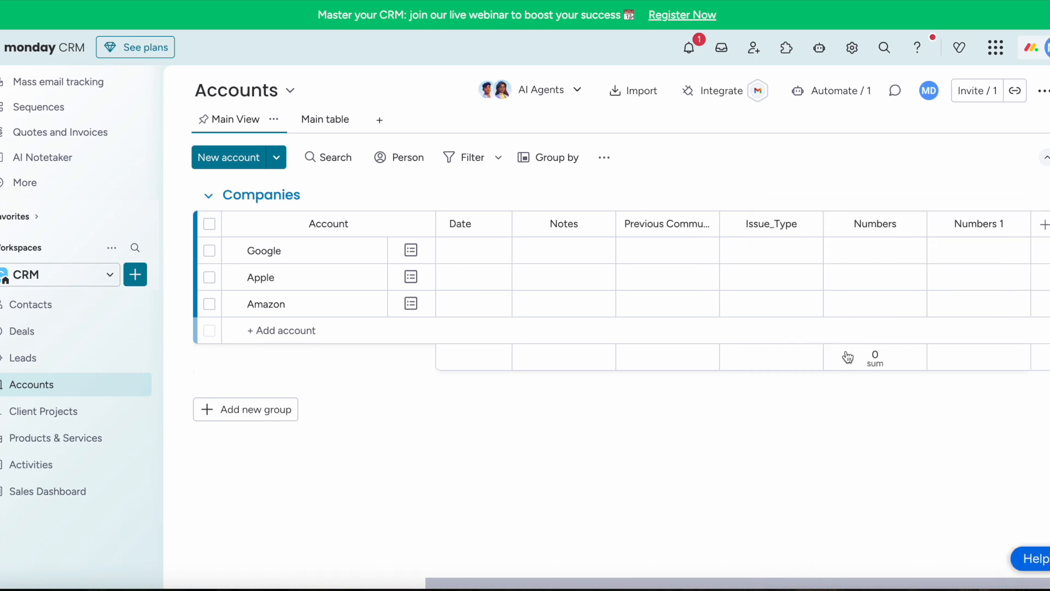
# - Rename the new Numbers columns to 'LY Revenue' and 'YTD Revenue'
pyautogui.click(881, 226)
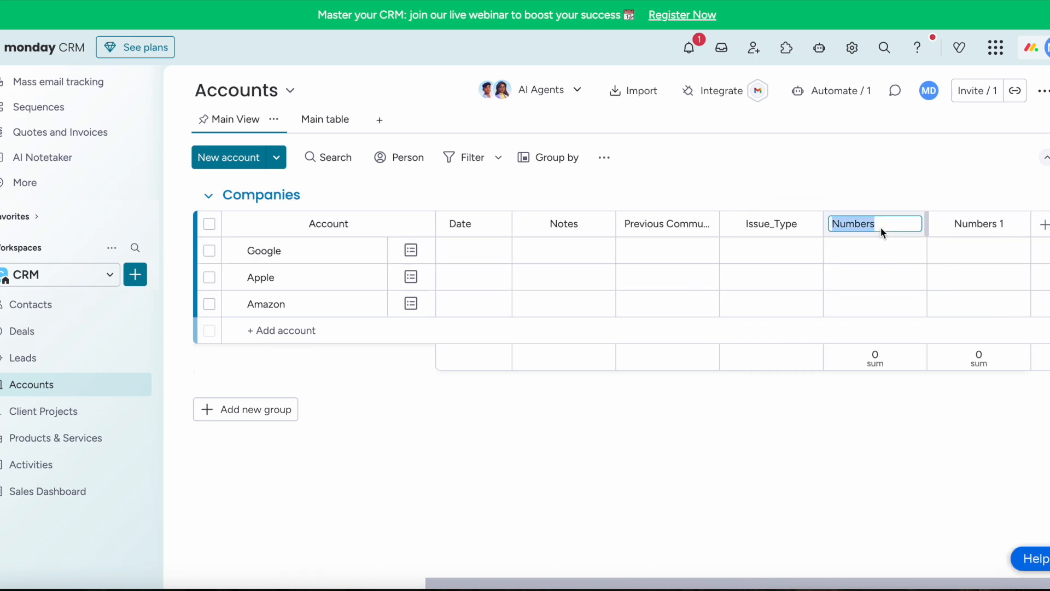
pyautogui.write('LY Revenue')
pyautogui.press('Return')
pyautogui.click(990, 229)
pyautogui.write('YTD')
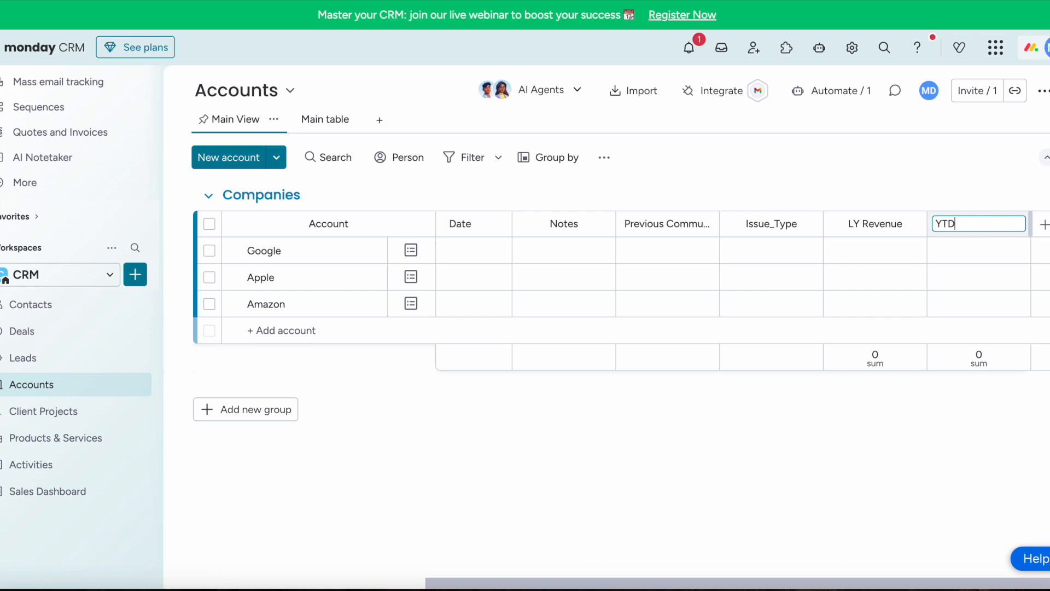
pyautogui.write(' Revenue')
pyautogui.click(929, 191)
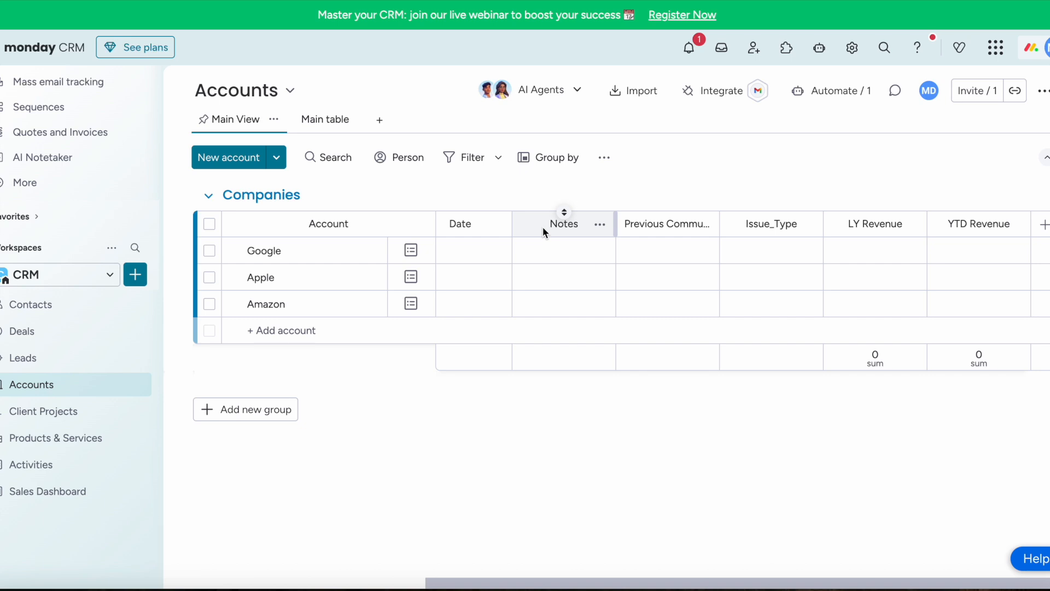
# - Import SampleDataSet.xlsx into Accounts and scroll through its column preview
pyautogui.click(634, 96)
pyautogui.click(549, 142)
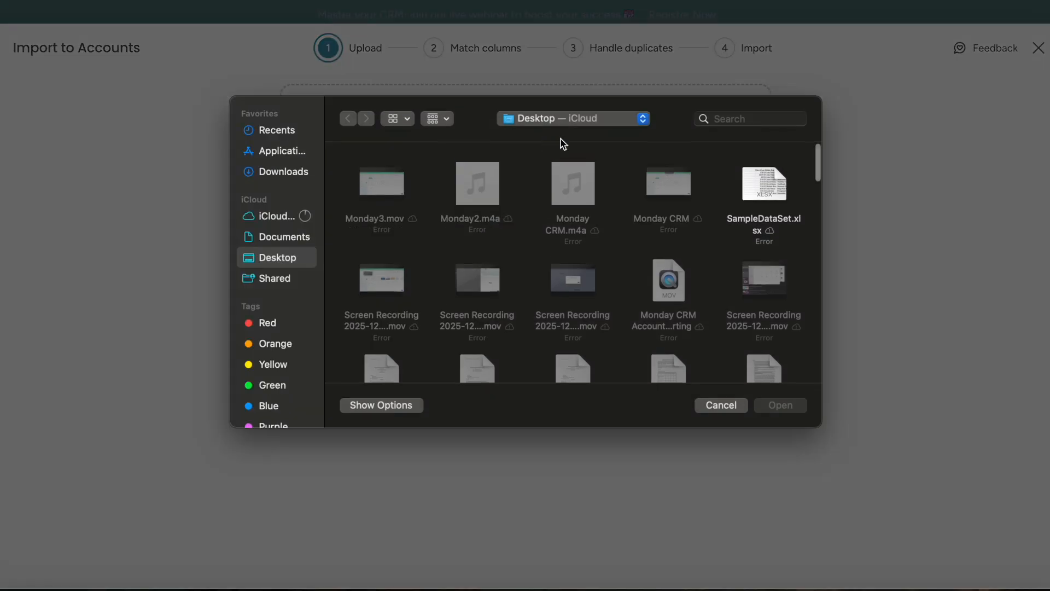
pyautogui.doubleClick(764, 191)
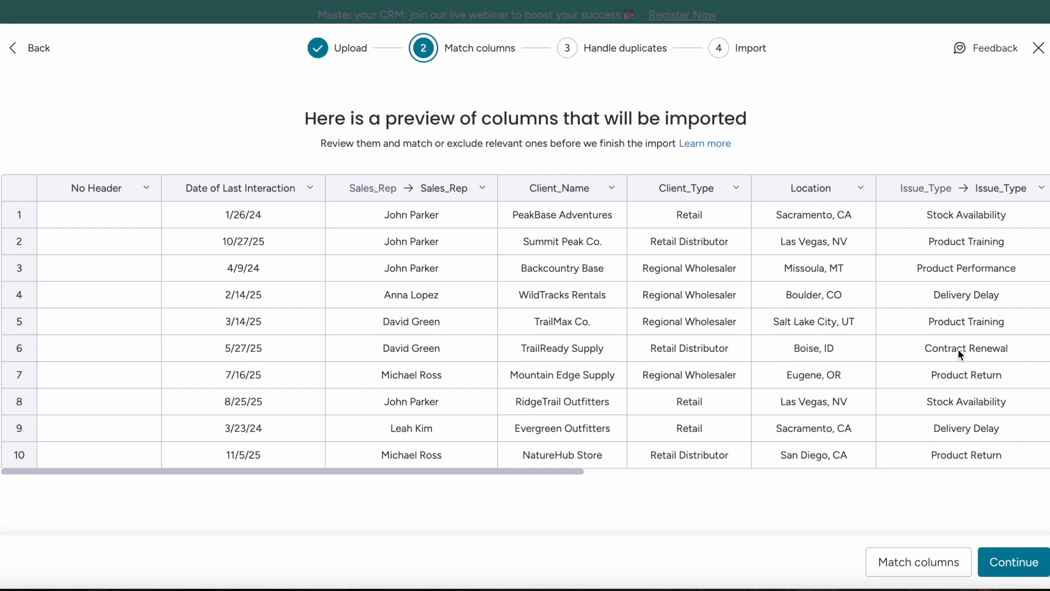
pyautogui.hscroll(5, 958, 350)
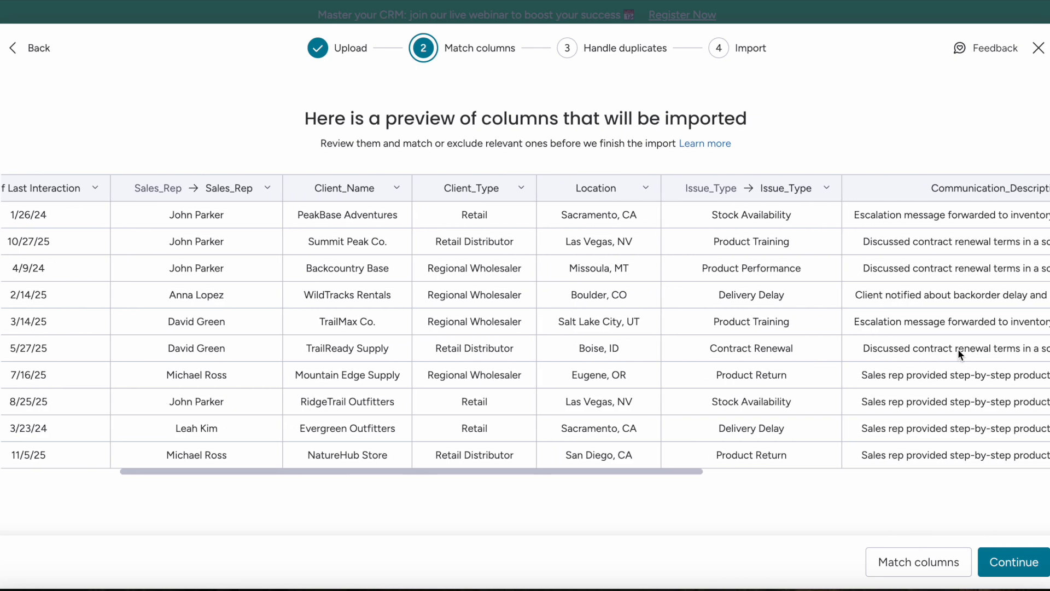
pyautogui.hscroll(1, 957, 350)
pyautogui.hscroll(1, 958, 349)
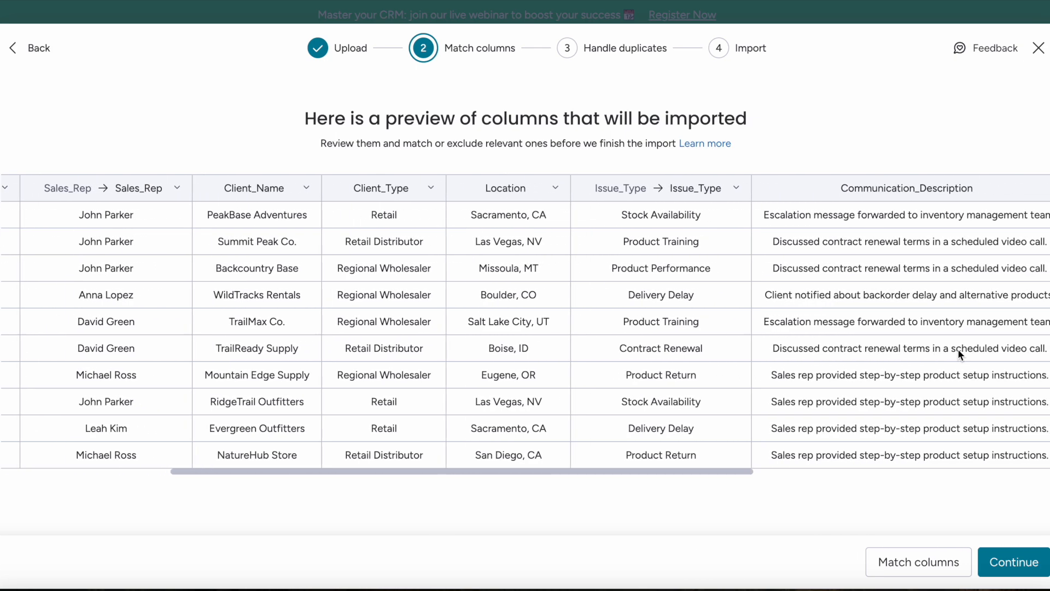
# - Skip the headerless column, map the interaction date to Date and Client_Name to Account
pyautogui.click(895, 562)
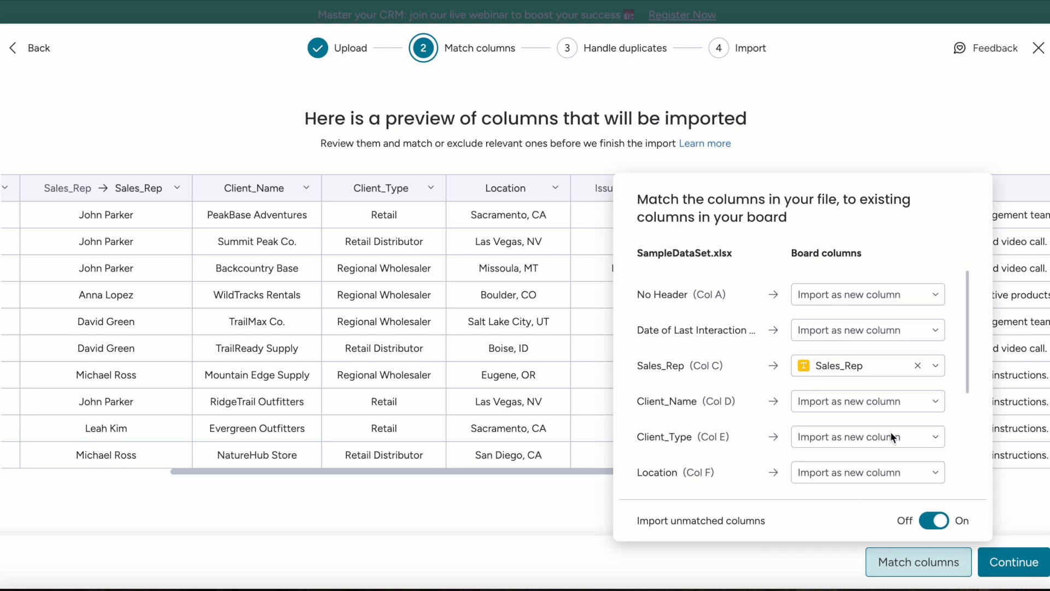
pyautogui.click(845, 295)
pyautogui.click(848, 475)
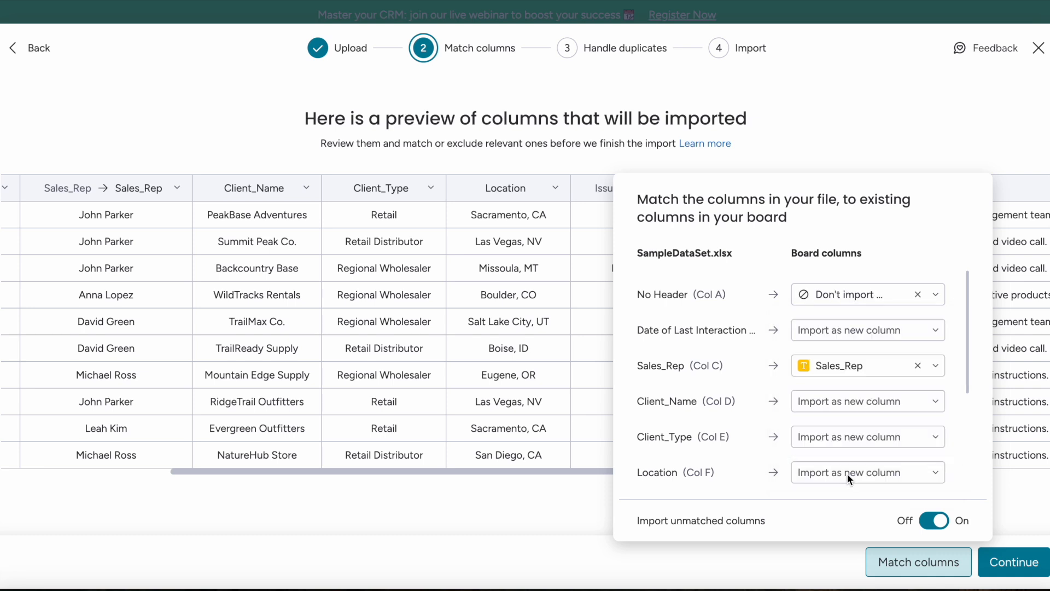
pyautogui.click(842, 330)
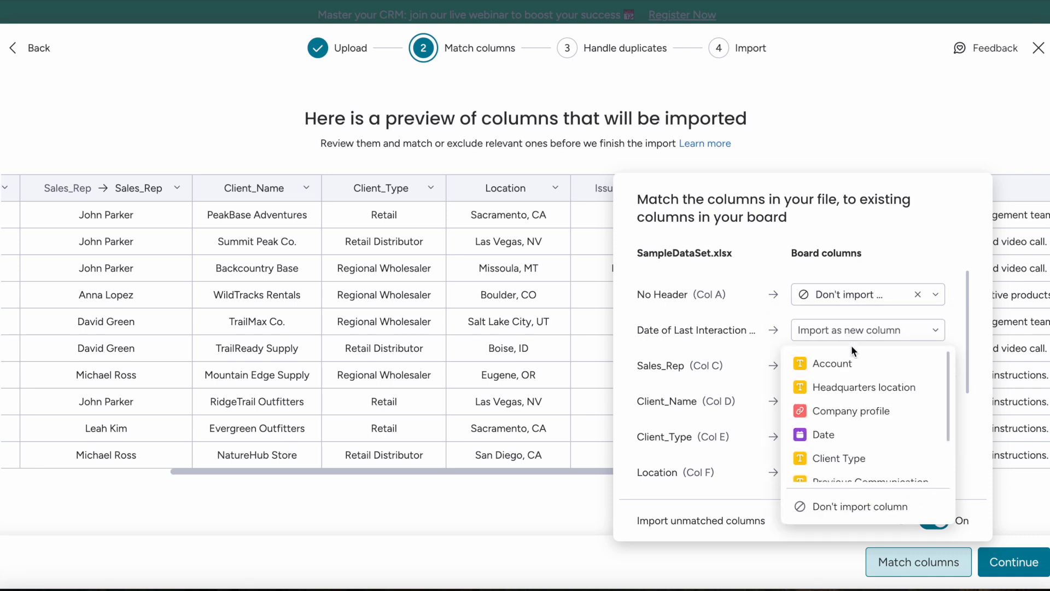
pyautogui.click(869, 436)
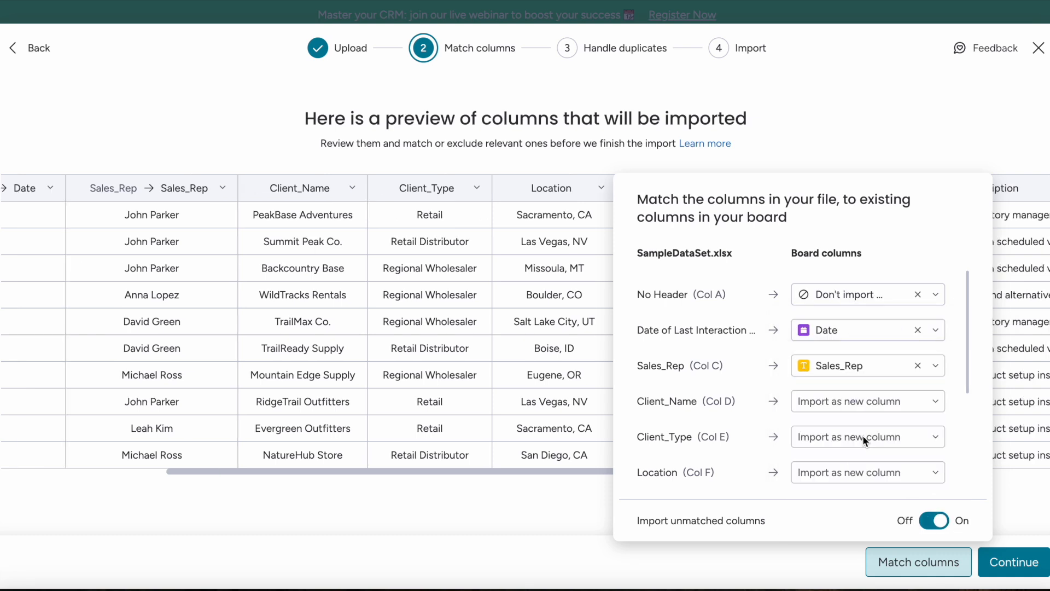
pyautogui.click(848, 394)
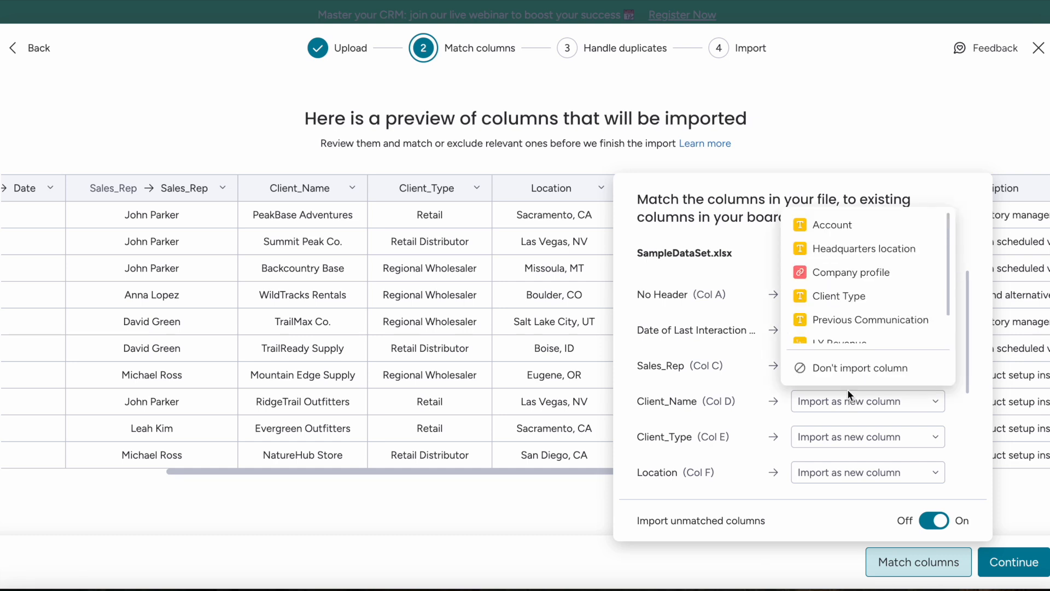
pyautogui.click(830, 225)
pyautogui.scroll(-2, 856, 400)
pyautogui.scroll(-1, 860, 412)
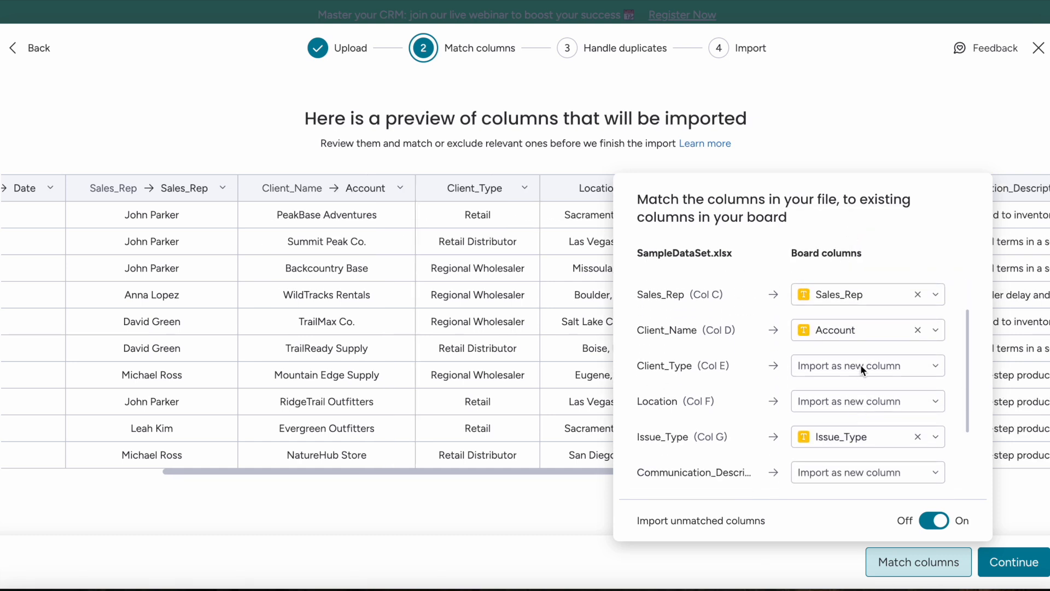
# - Map Client_Type, Location, communication text and both revenue columns to their Accounts columns
pyautogui.click(861, 365)
pyautogui.click(864, 447)
pyautogui.click(858, 403)
pyautogui.click(862, 435)
pyautogui.scroll(-2, 866, 350)
pyautogui.scroll(-1, 868, 342)
pyautogui.click(864, 363)
pyautogui.click(865, 417)
pyautogui.click(855, 434)
pyautogui.click(849, 510)
pyautogui.click(860, 472)
pyautogui.click(865, 525)
pyautogui.scroll(3, 882, 458)
pyautogui.scroll(-3, 879, 358)
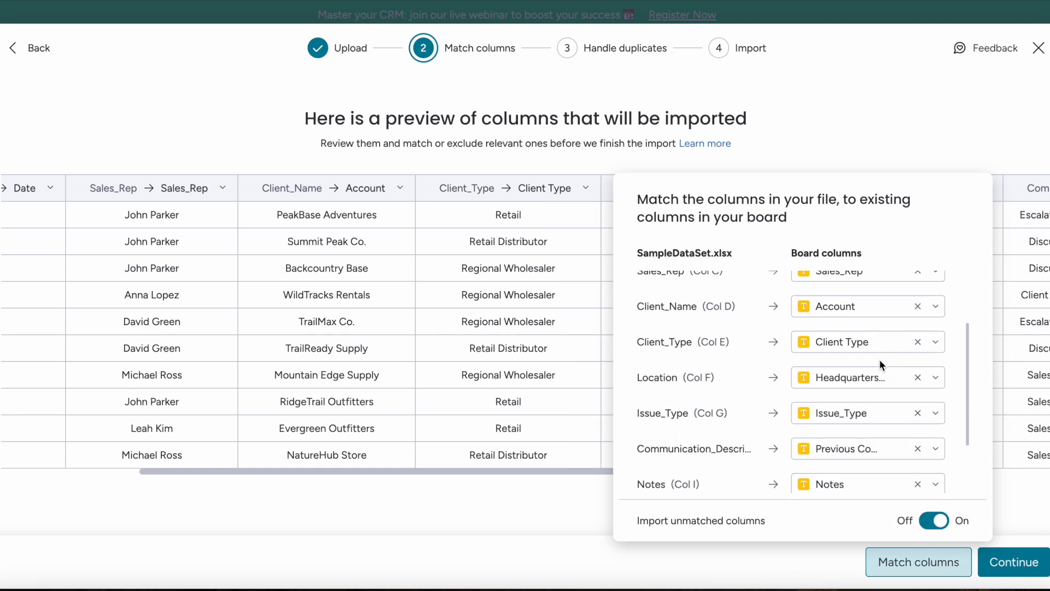
pyautogui.scroll(4, 877, 415)
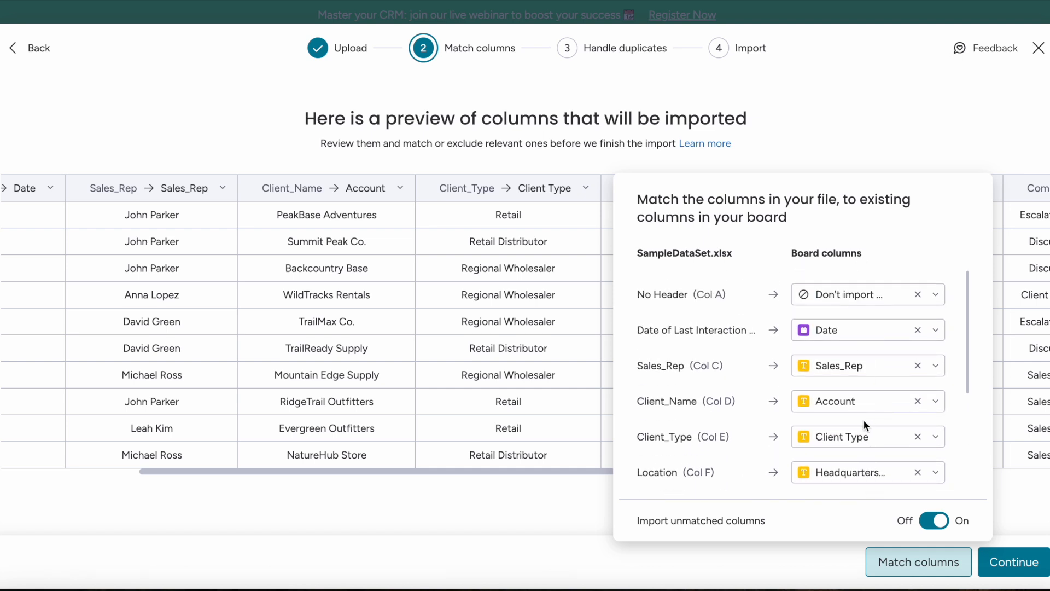
pyautogui.scroll(-5, 867, 374)
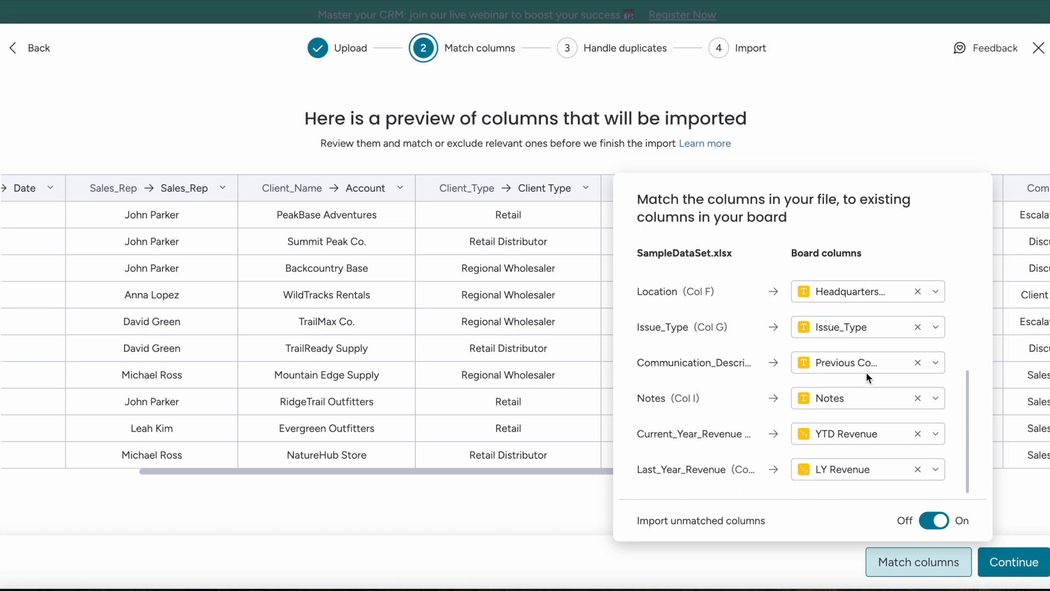
# - Run the import adding duplicates as new, then review the ten imported accounts
pyautogui.click(1014, 562)
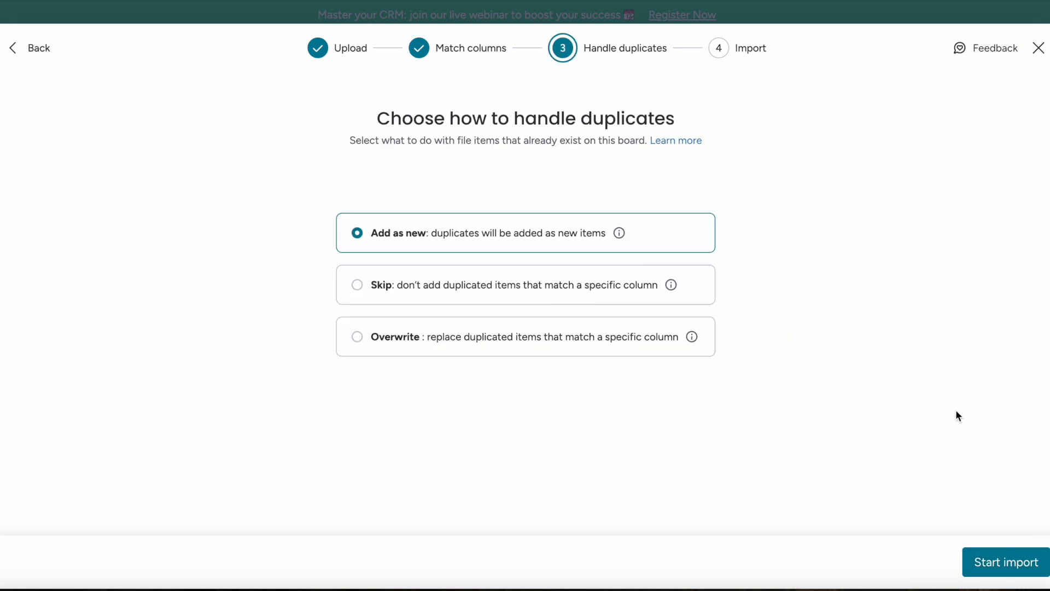
pyautogui.click(988, 558)
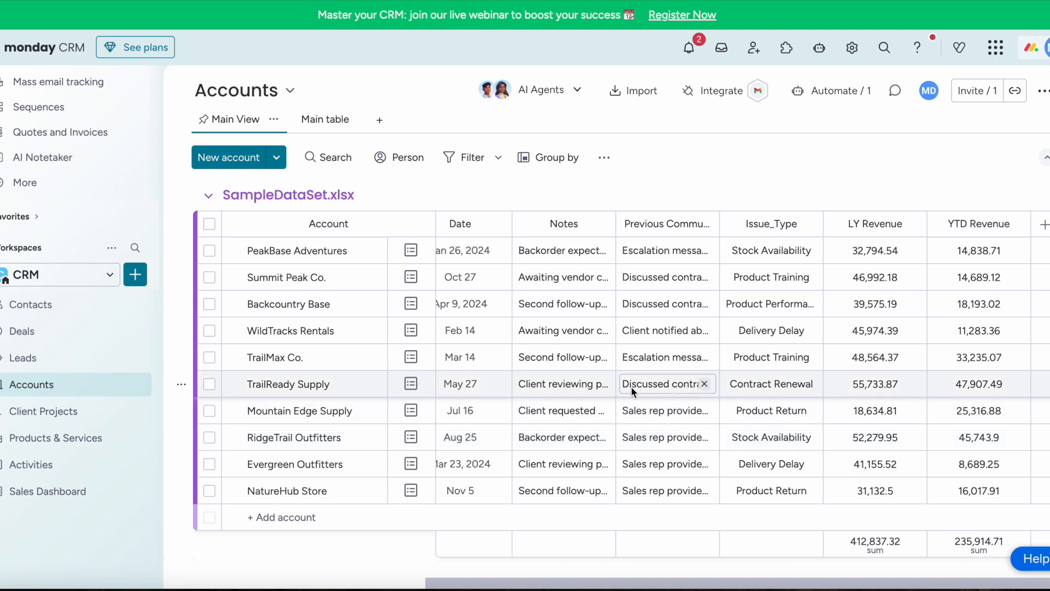
pyautogui.hscroll(-10, 629, 383)
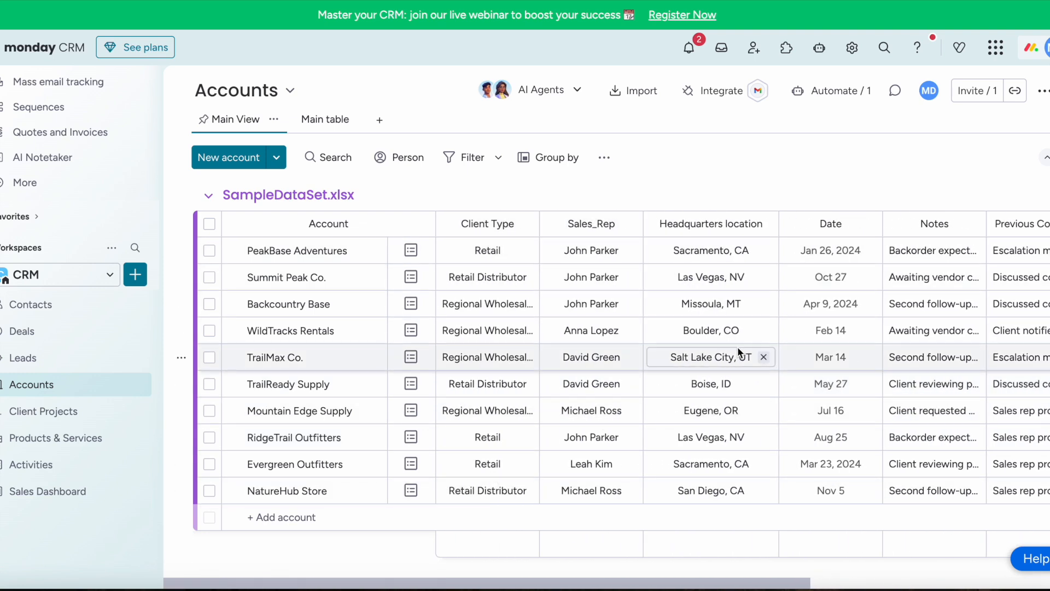
pyautogui.hscroll(5, 840, 383)
pyautogui.hscroll(3, 837, 384)
pyautogui.hscroll(-6, 837, 384)
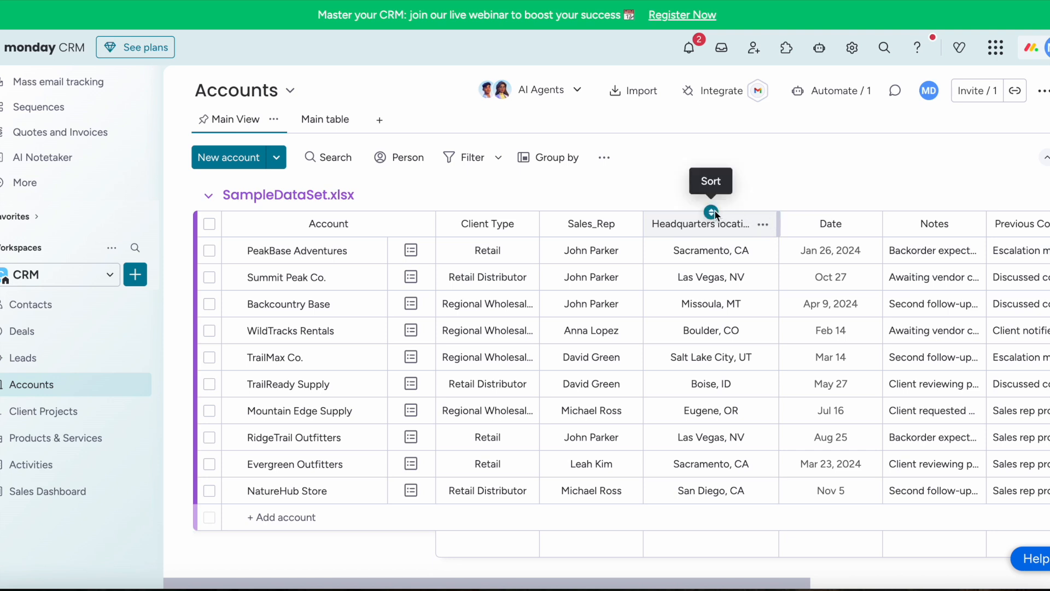
# - Drag Date and Previous Communication columns to sit right after Client Type
pyautogui.moveTo(712, 214); pyautogui.dragTo(604, 213)
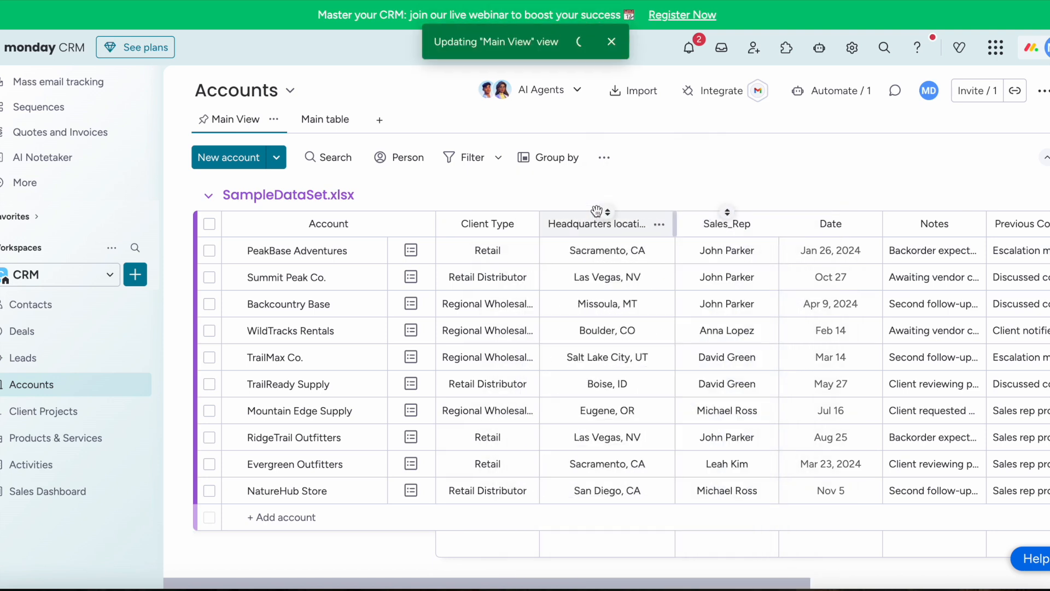
pyautogui.moveTo(834, 215); pyautogui.dragTo(591, 215)
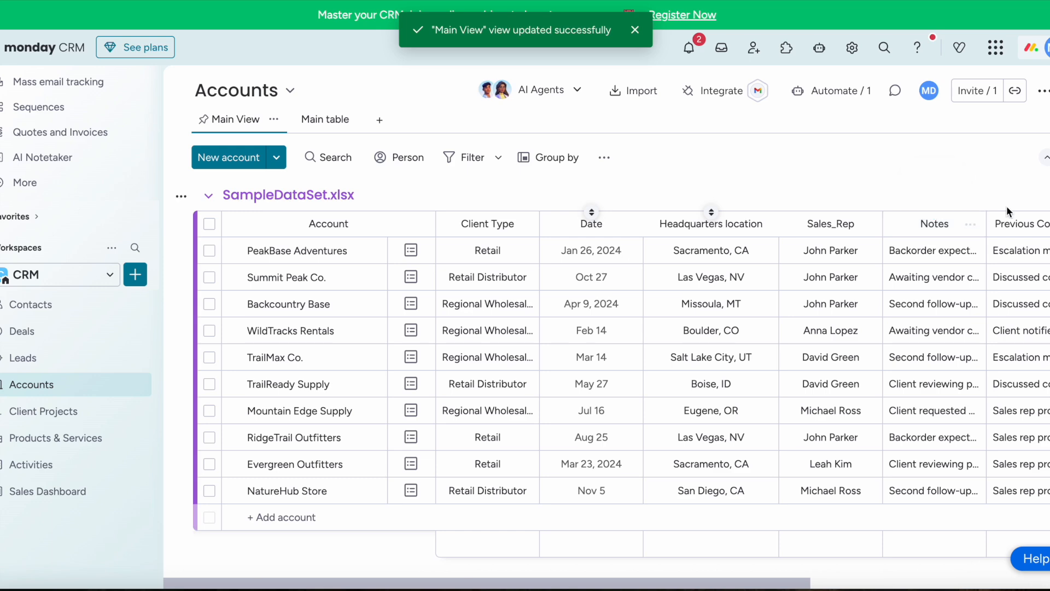
pyautogui.moveTo(1040, 217); pyautogui.dragTo(682, 230)
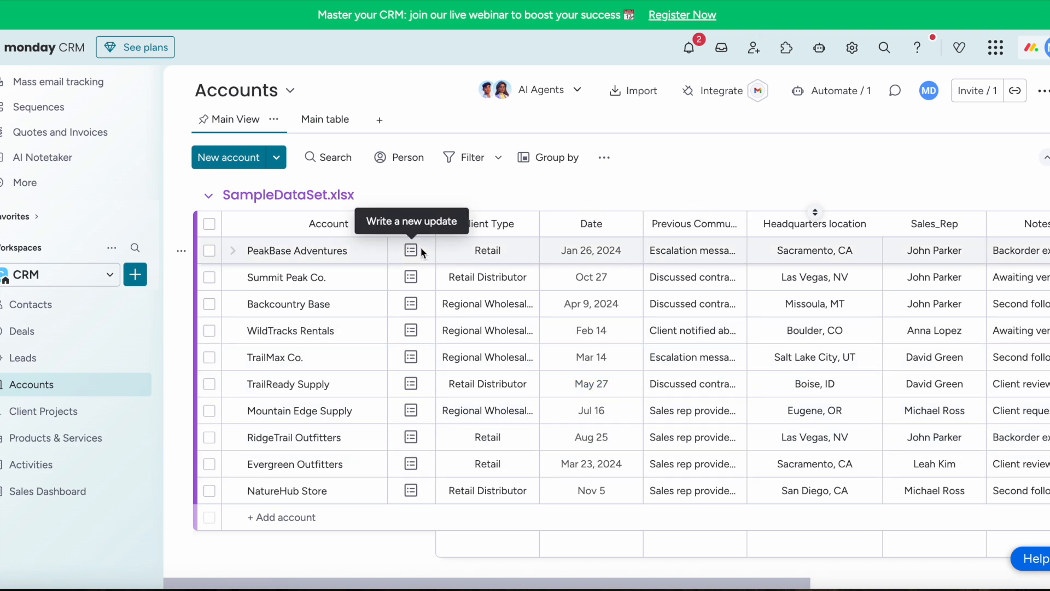
pyautogui.hscroll(3, 429, 307)
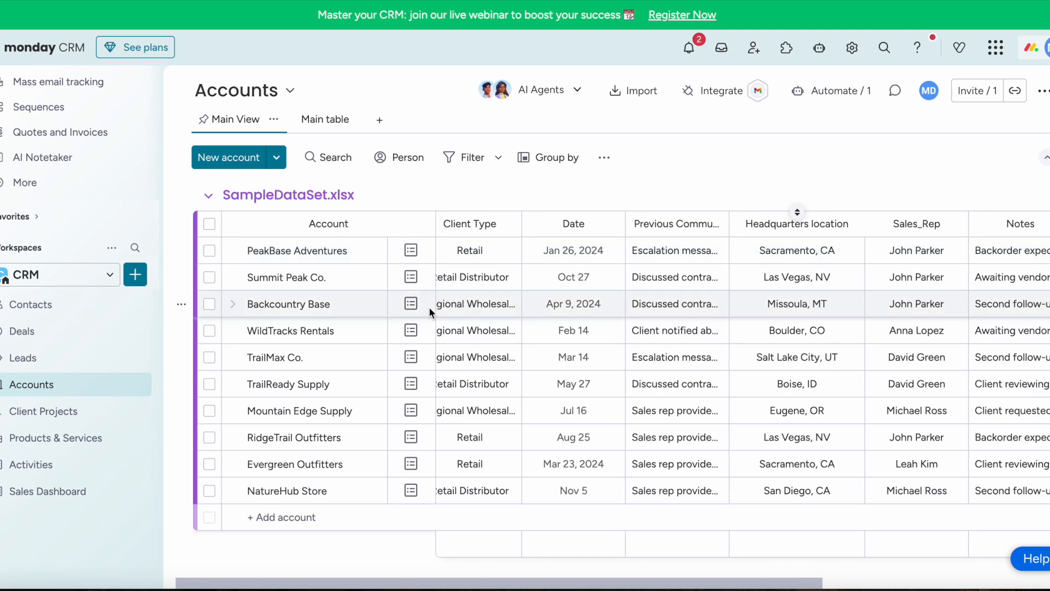
# - Add a Formula column to the Accounts table from More columns
pyautogui.hscroll(5, 429, 307)
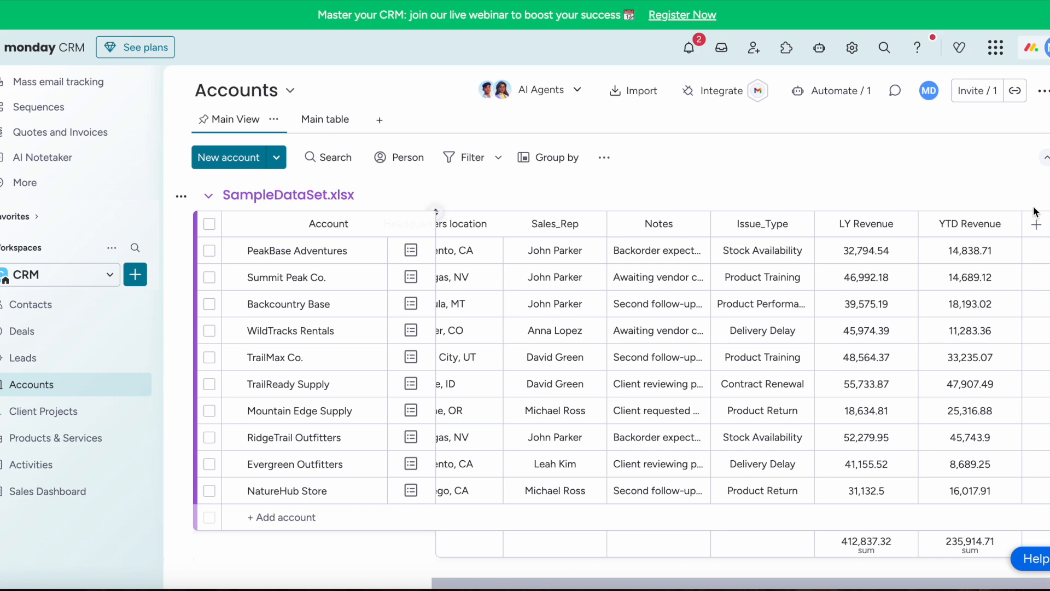
pyautogui.click(1036, 225)
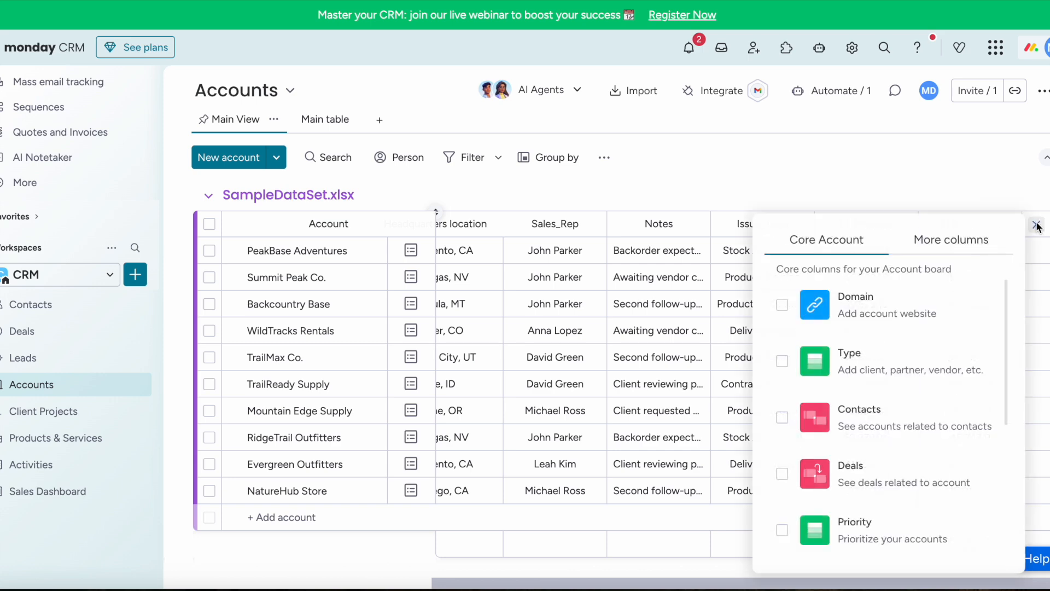
pyautogui.click(926, 239)
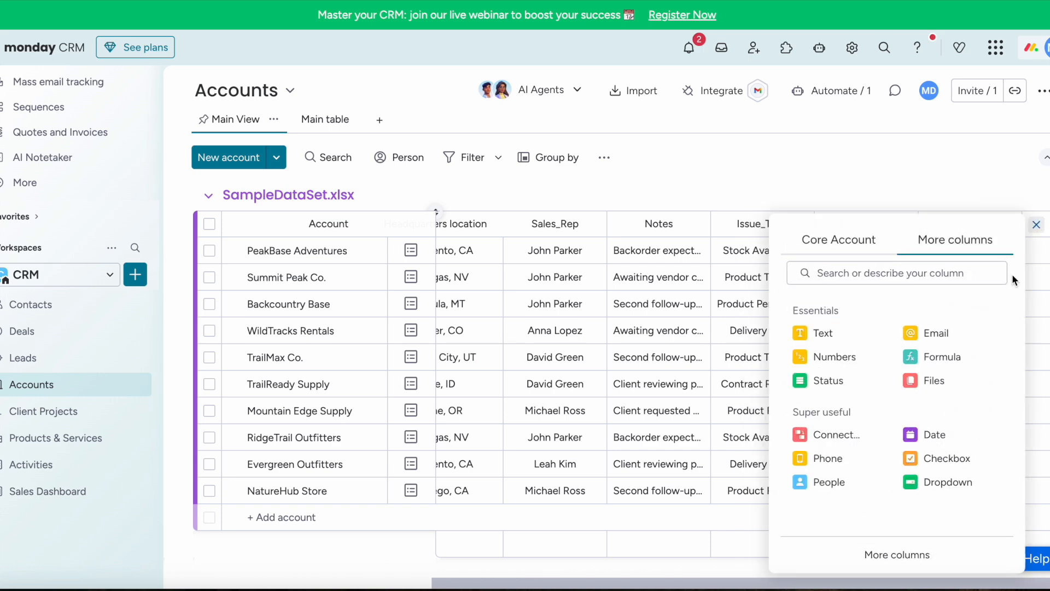
pyautogui.click(937, 357)
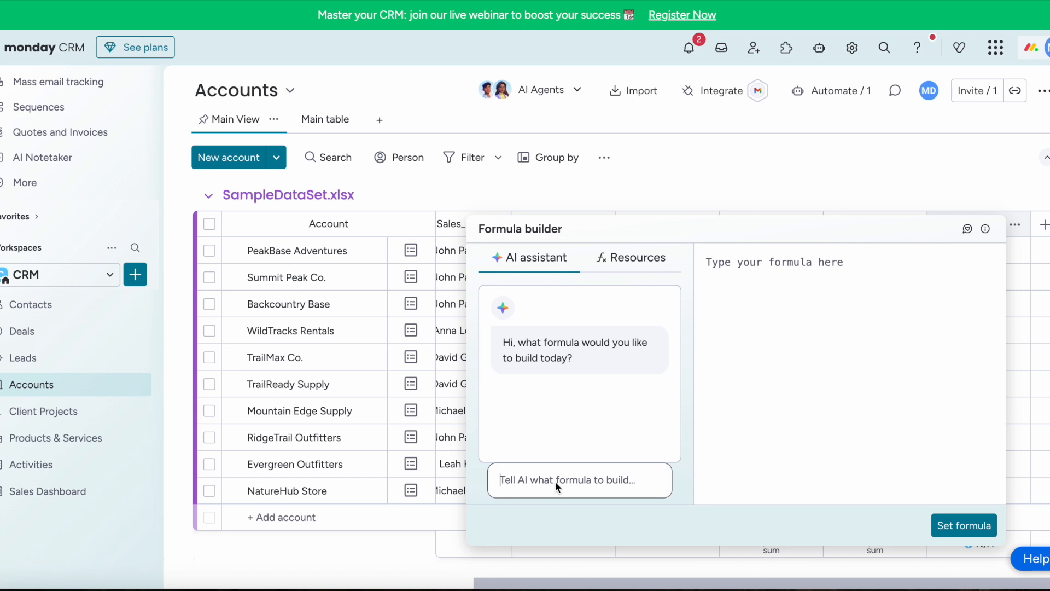
# - Ask the formula AI to report account health from YTD versus LY revenue
pyautogui.click(617, 287)
pyautogui.click(632, 257)
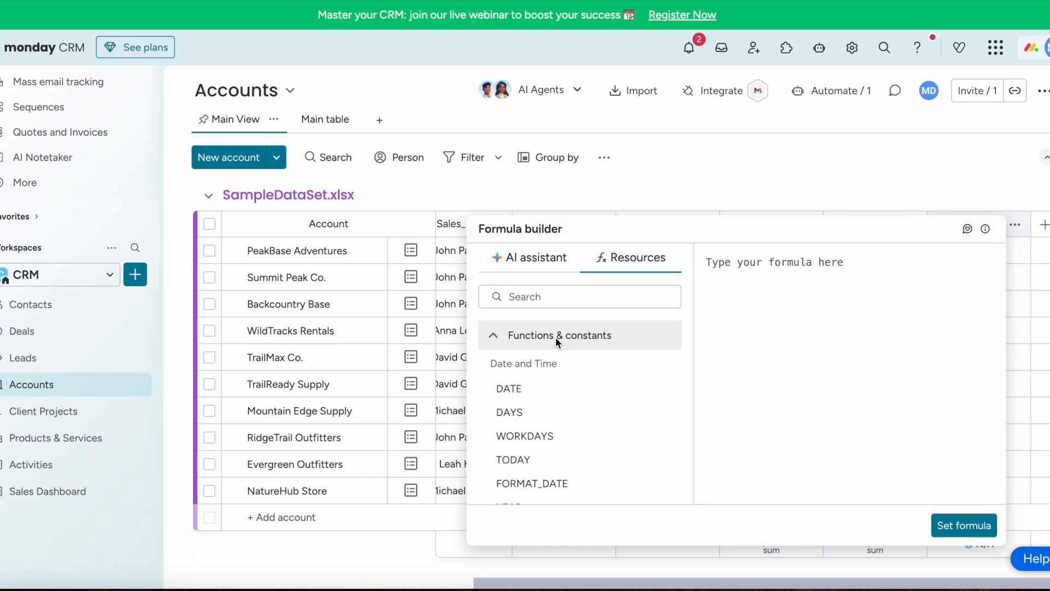
pyautogui.click(529, 258)
pyautogui.click(543, 480)
pyautogui.write('Report the health ')
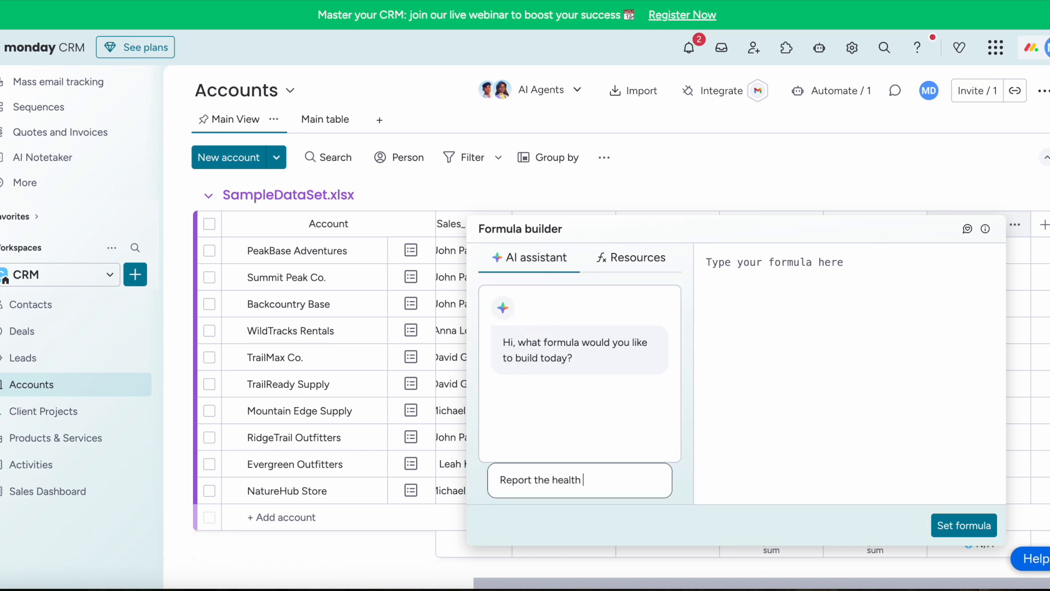
pyautogui.write('of an account based on YTD revenue compared to LY revenue')
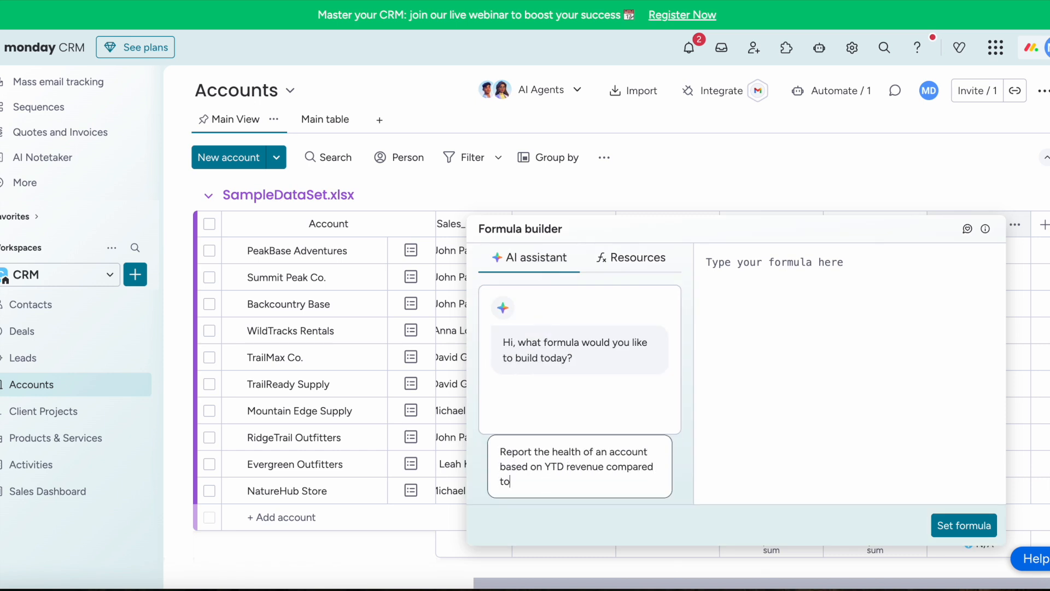
pyautogui.press('Return')
# - Request four health levels, insert the suggested formula and set it on the column
pyautogui.scroll(2, 582, 366)
pyautogui.scroll(-2, 582, 366)
pyautogui.write('provides 4 levels of health')
pyautogui.press('Return')
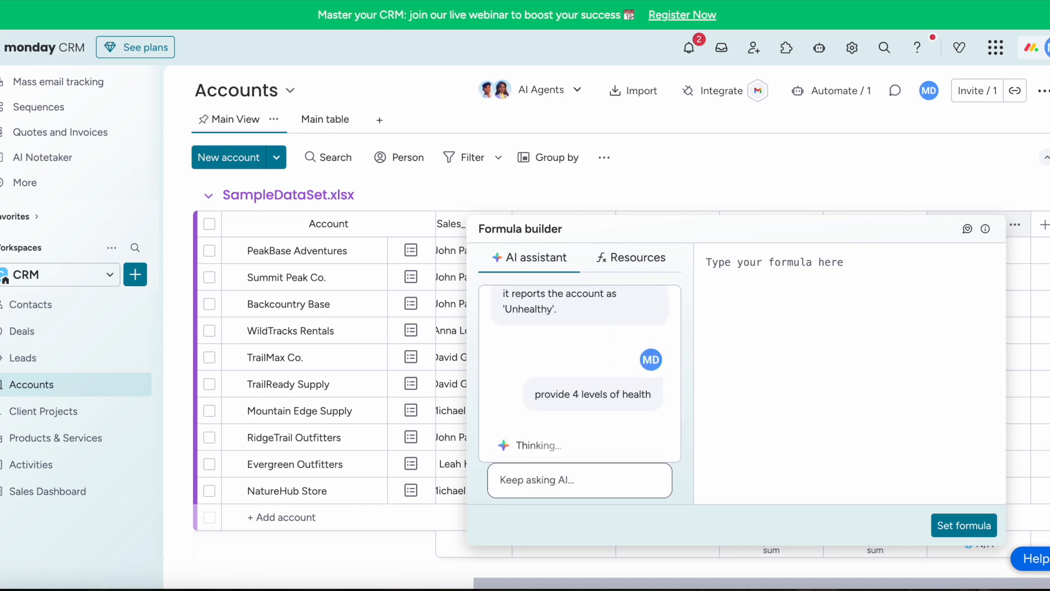
pyautogui.scroll(2, 562, 417)
pyautogui.click(627, 376)
pyautogui.click(964, 526)
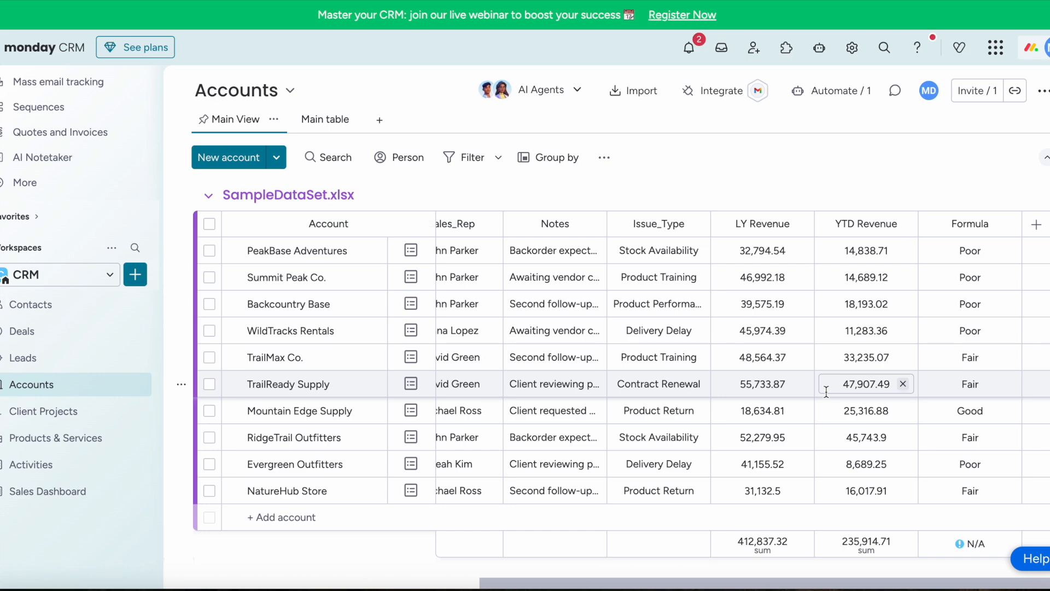
# - Rename the formula column to 'Account Health'
pyautogui.click(970, 223)
pyautogui.write('Account Health')
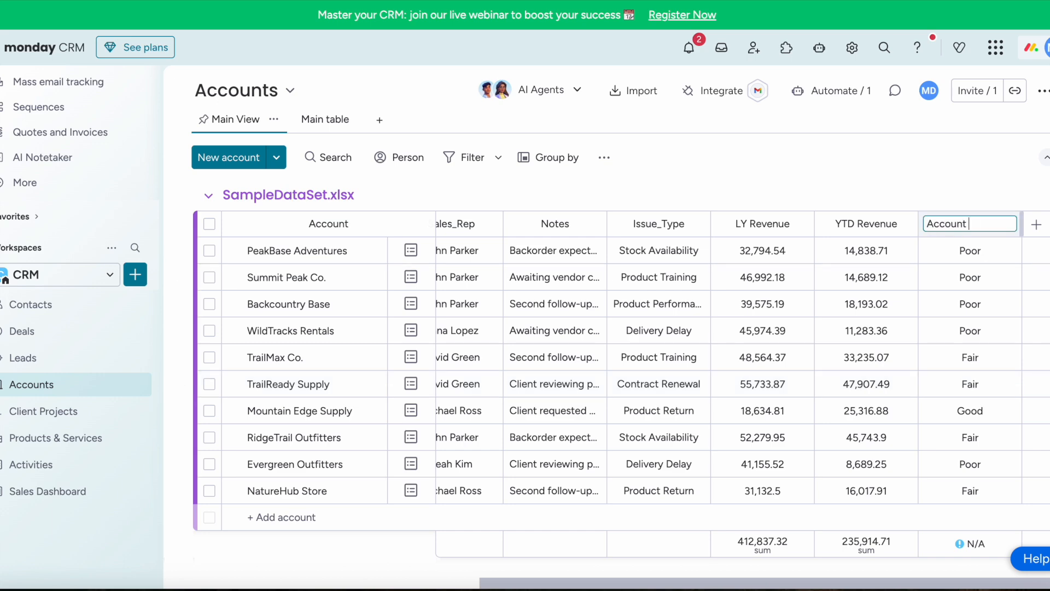
pyautogui.press('Return')
pyautogui.scroll(-2, 933, 325)
pyautogui.scroll(2, 934, 325)
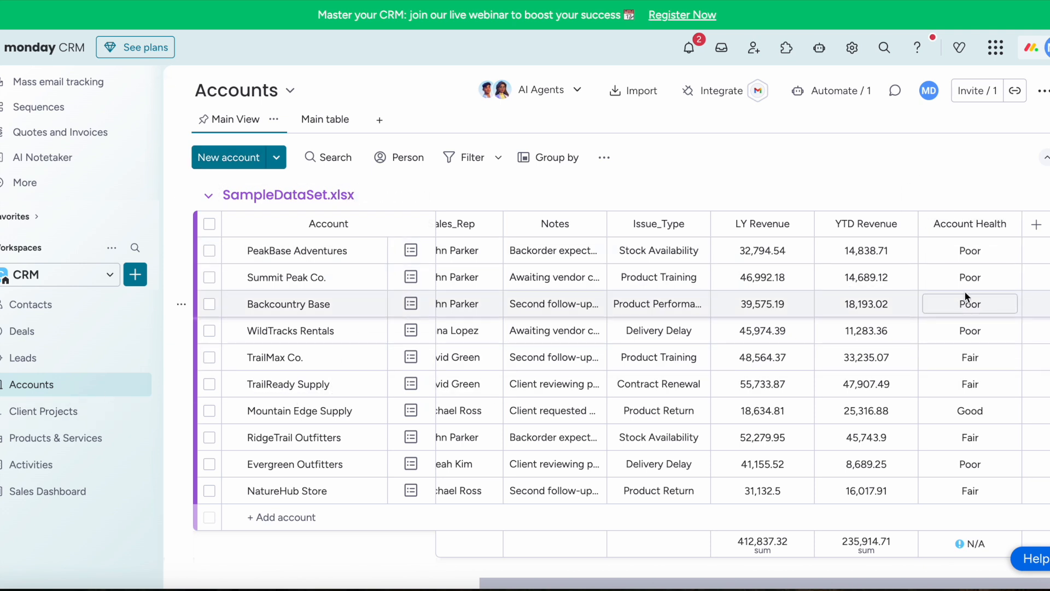
pyautogui.click(45, 491)
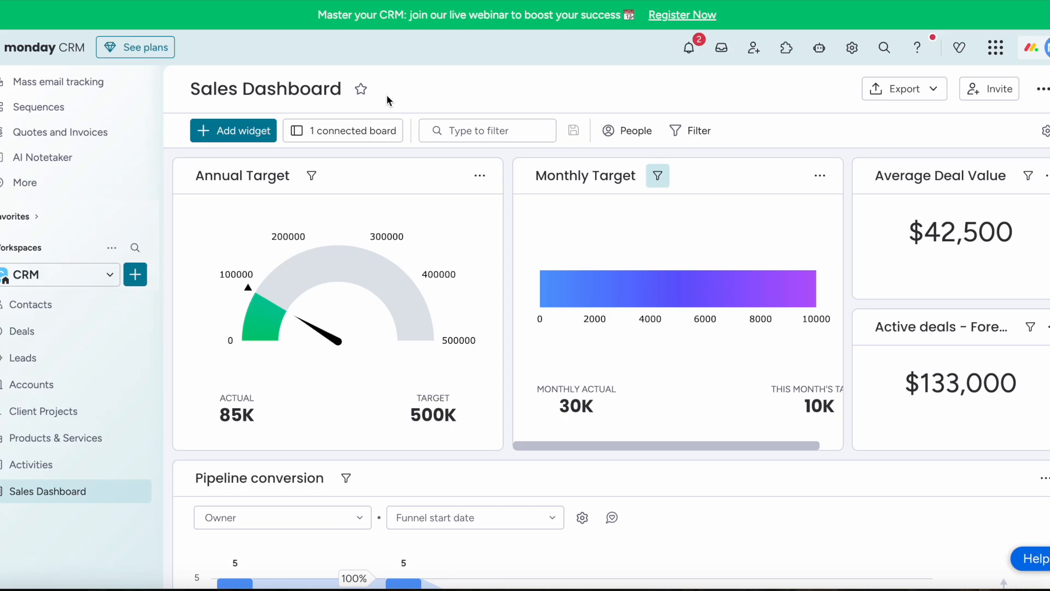
# - Connect the Accounts board to the Sales Dashboard alongside Deals
pyautogui.click(353, 127)
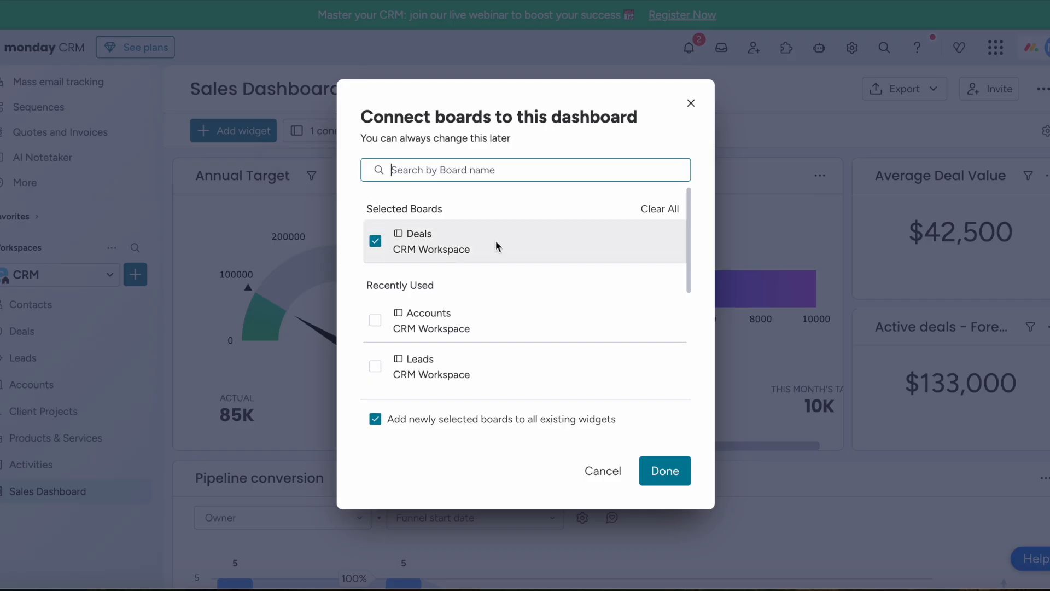
pyautogui.click(415, 316)
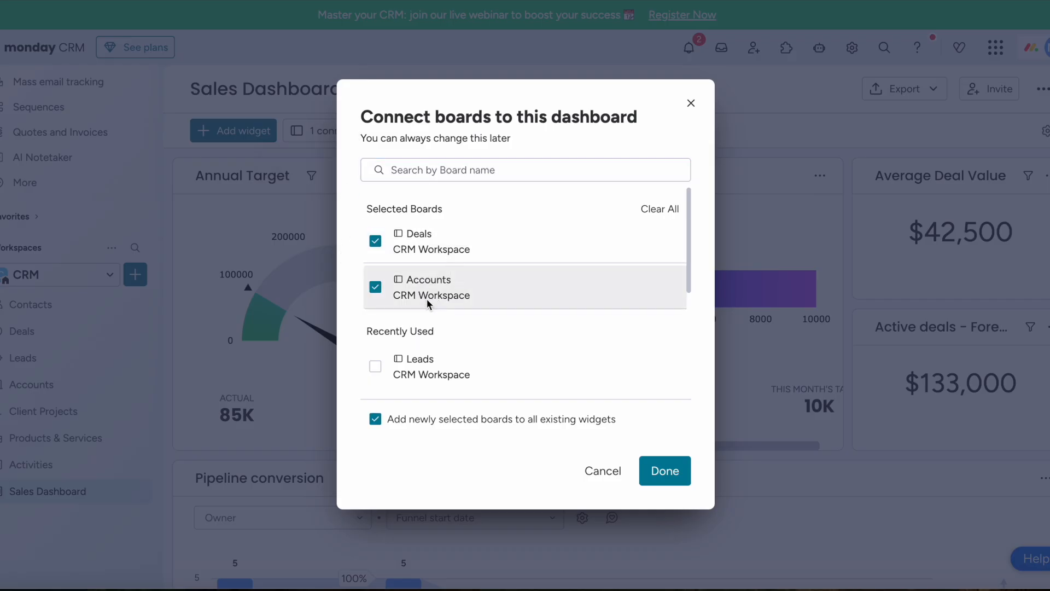
pyautogui.click(676, 471)
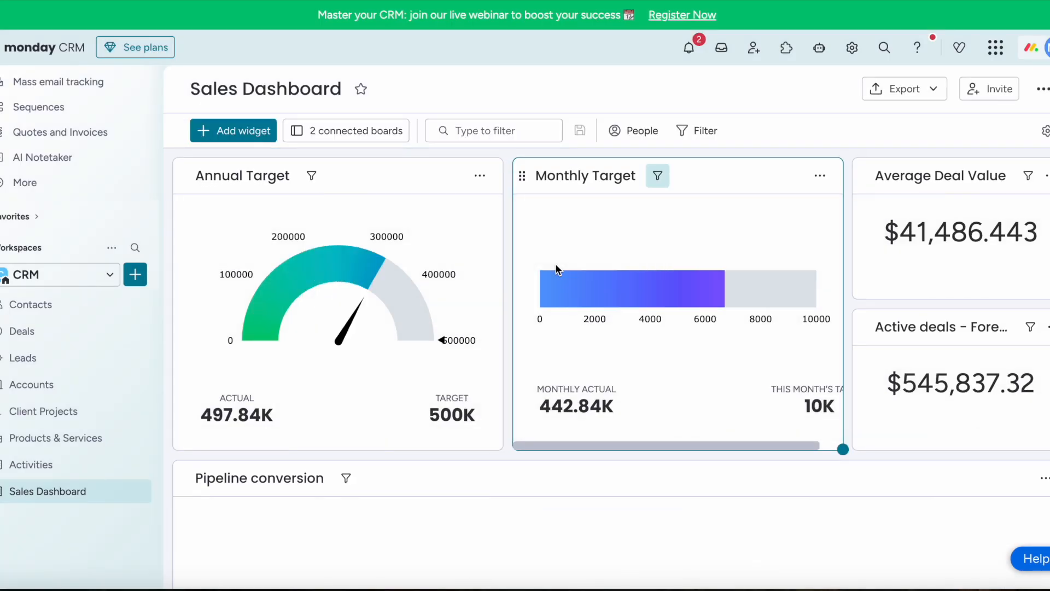
pyautogui.click(229, 132)
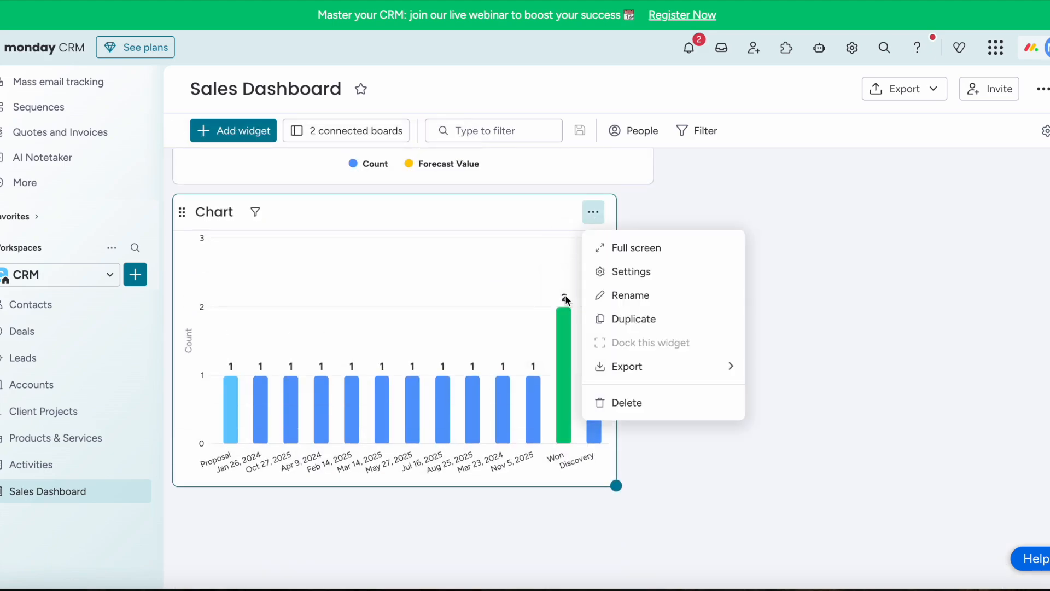
# - Add a chart widget plotting the Accounts Account Health column, with the Deals column removed
pyautogui.click(631, 272)
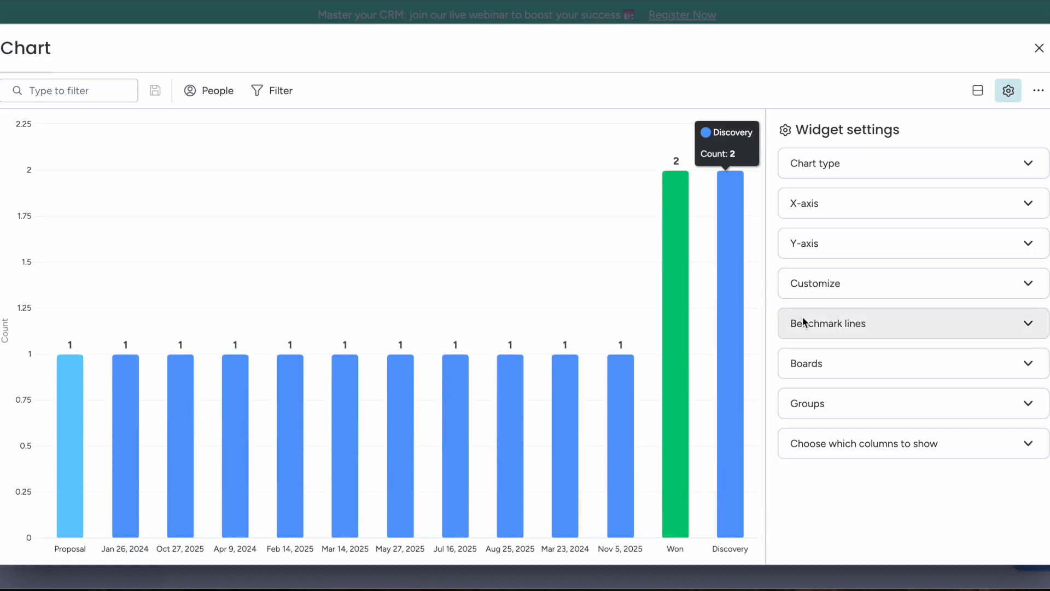
pyautogui.click(879, 203)
pyautogui.click(999, 300)
pyautogui.click(1025, 301)
pyautogui.scroll(-1, 898, 404)
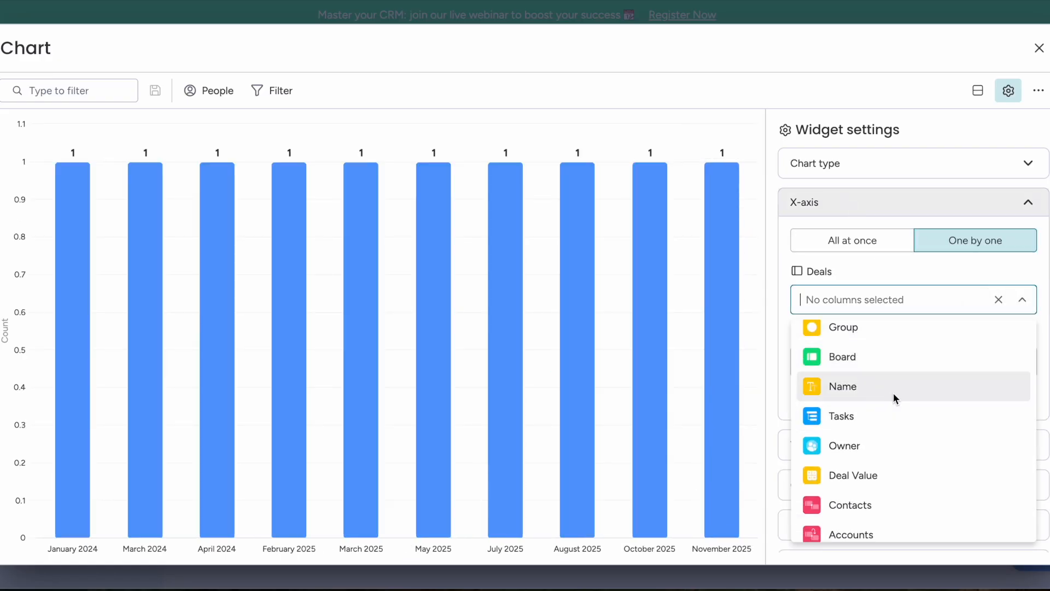
pyautogui.click(893, 392)
pyautogui.click(1024, 411)
pyautogui.scroll(-3, 870, 503)
pyautogui.click(869, 540)
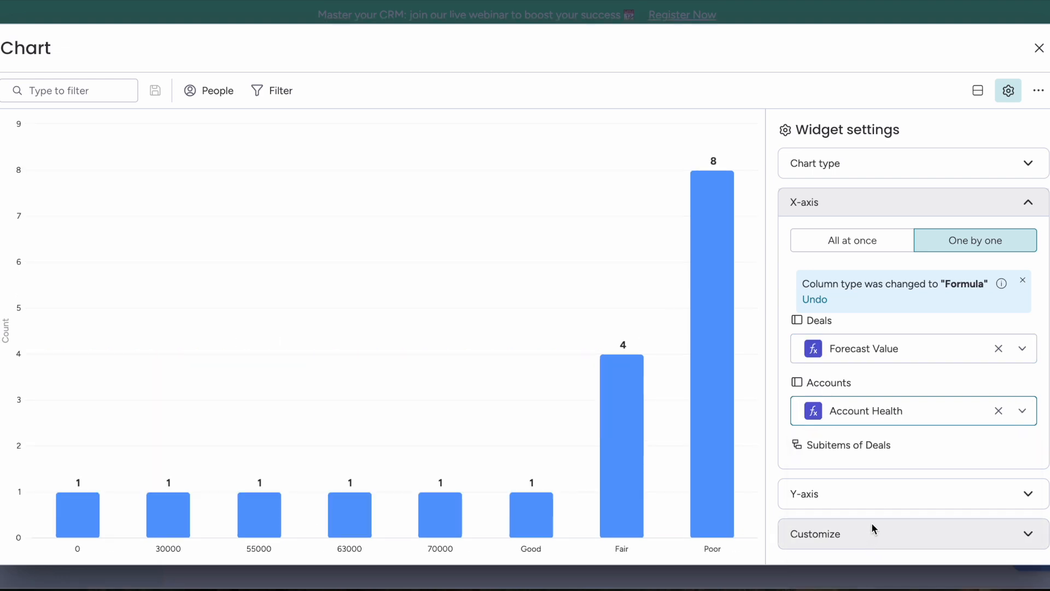
pyautogui.scroll(-1, 922, 350)
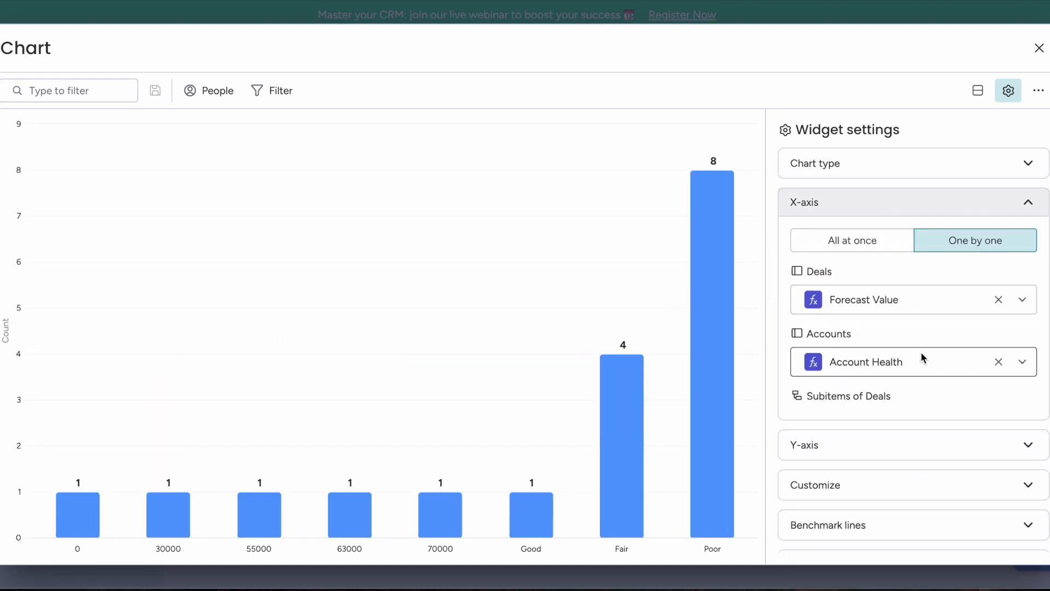
pyautogui.click(1000, 300)
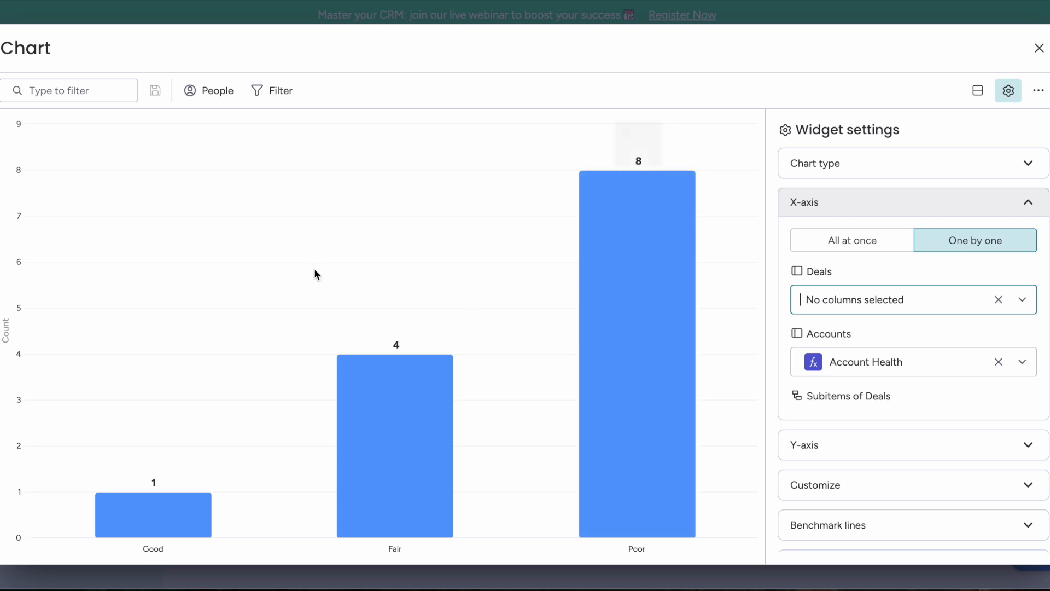
# - Name the chart widget 'Account Health' and return to the dashboard
pyautogui.click(16, 48)
pyautogui.write('Account Health')
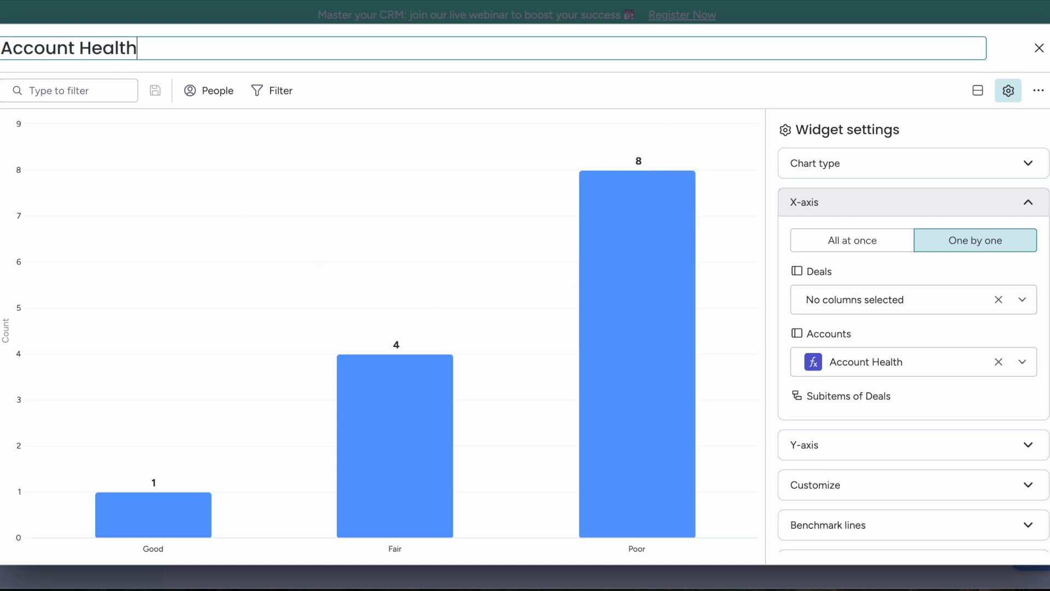
pyautogui.scroll(-3, 898, 417)
pyautogui.scroll(3, 898, 416)
pyautogui.click(1038, 49)
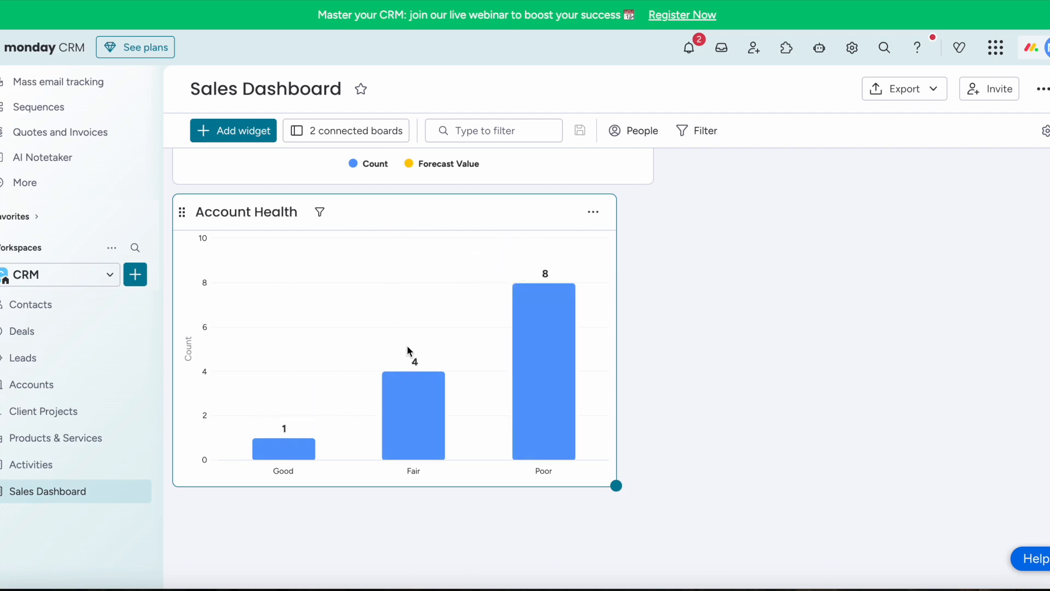
pyautogui.moveTo(546, 322)
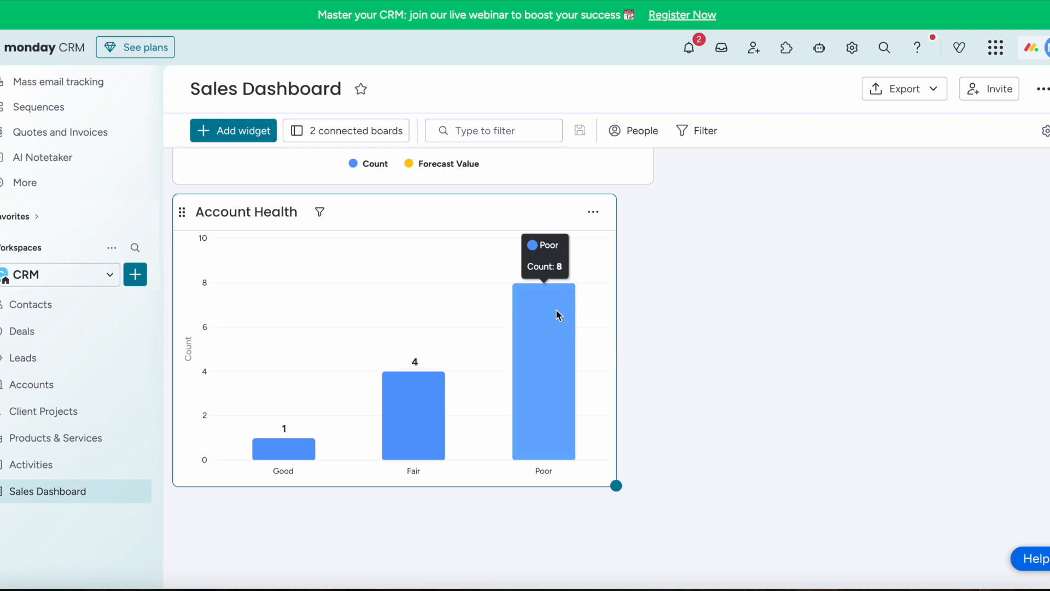
pyautogui.click(544, 350)
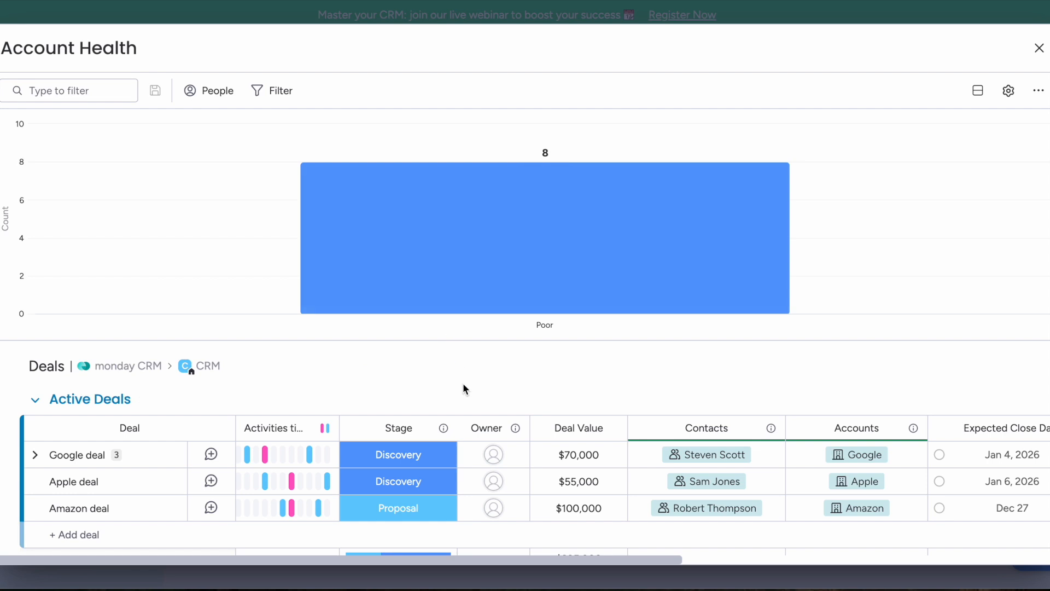
pyautogui.scroll(-3, 475, 392)
pyautogui.scroll(-5, 475, 392)
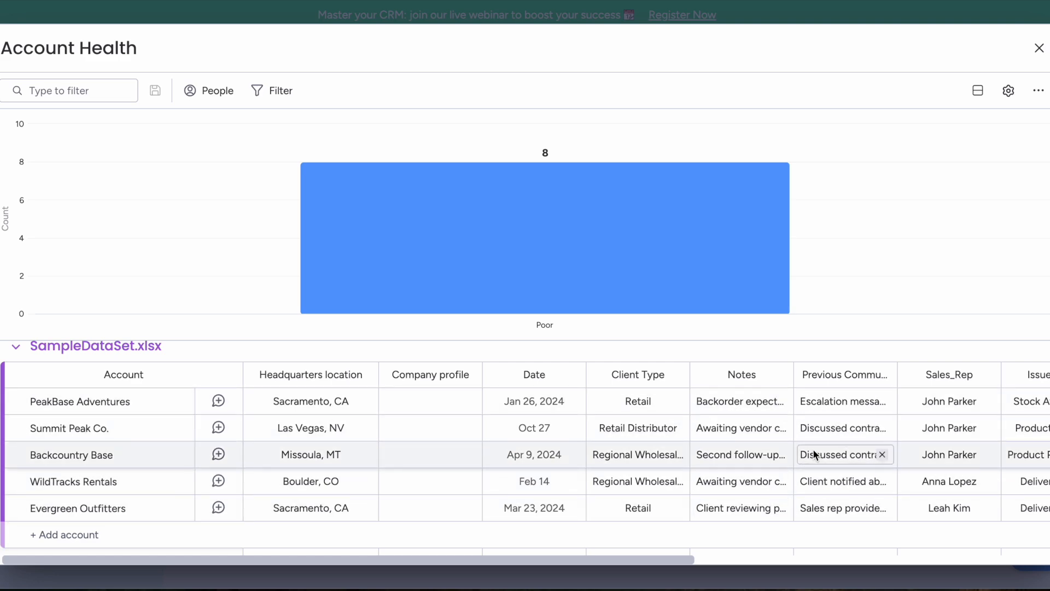
pyautogui.hscroll(10, 813, 449)
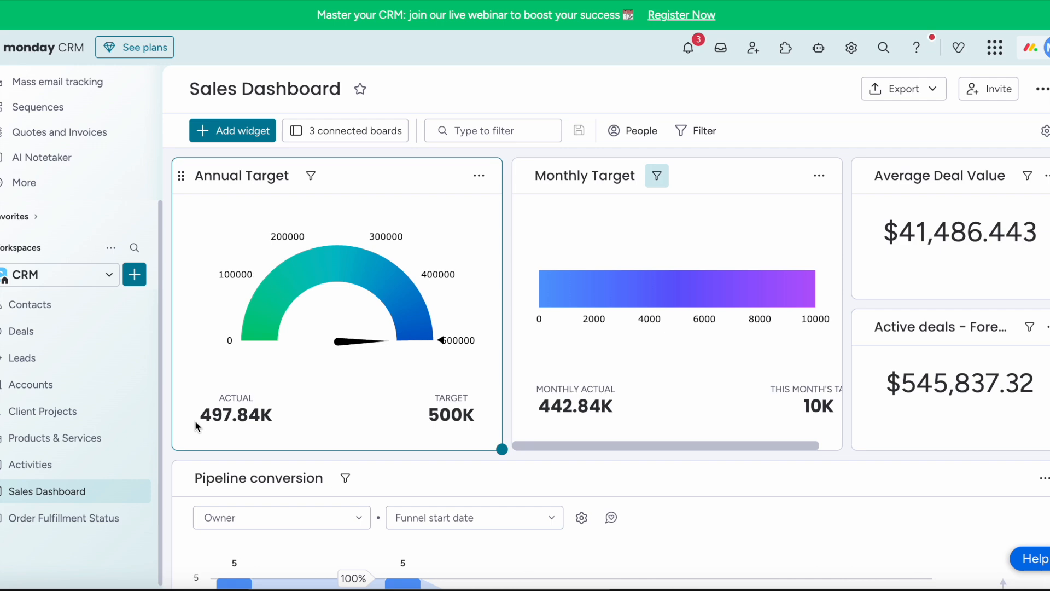
pyautogui.click(95, 519)
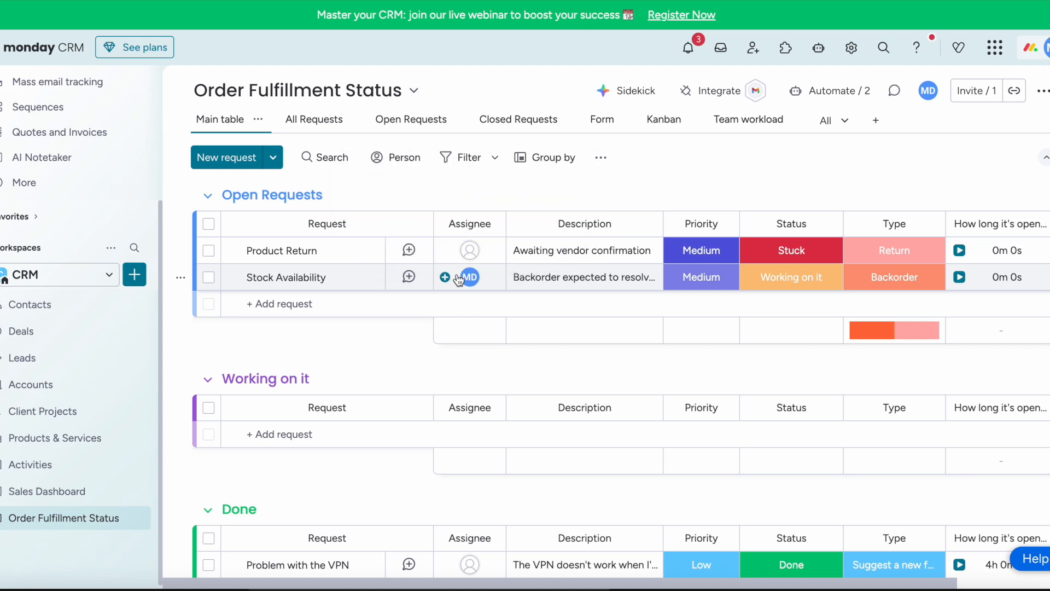
# - Assign Product Return to a team member and set Stock Availability's priority to High
pyautogui.click(469, 250)
pyautogui.click(429, 344)
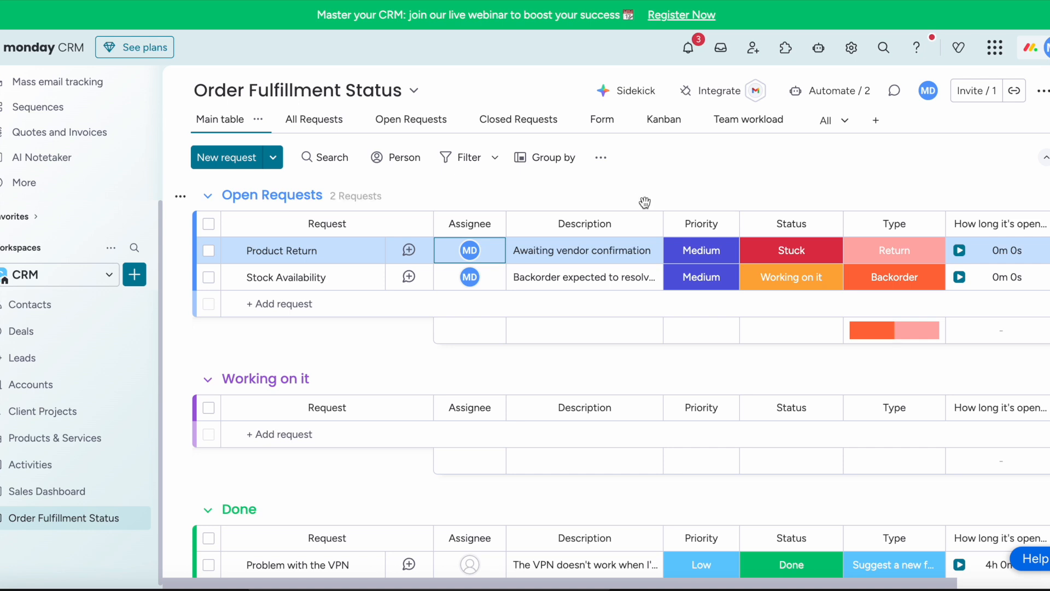
pyautogui.click(703, 285)
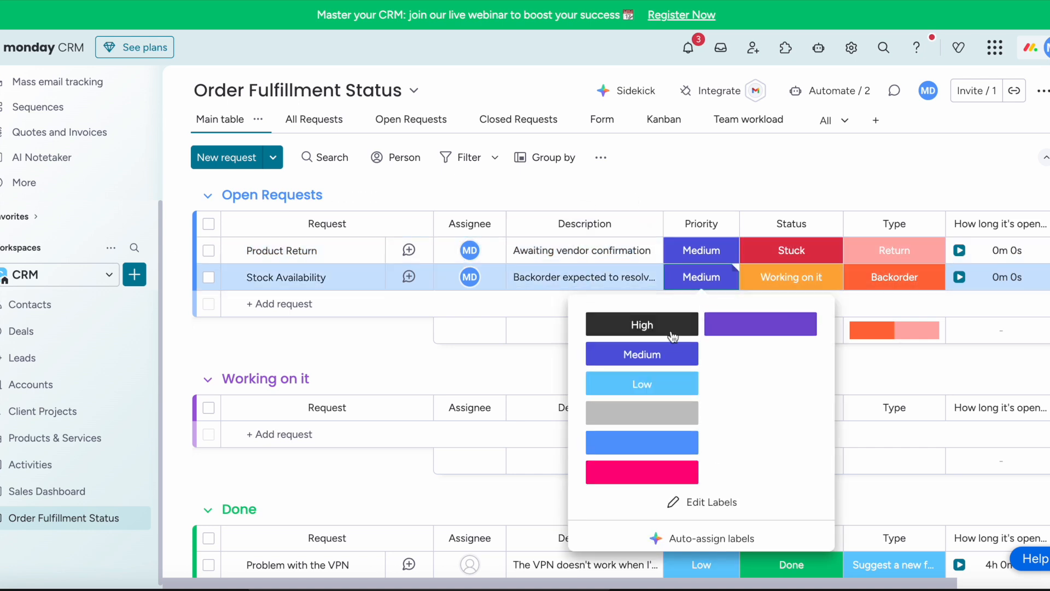
pyautogui.click(636, 324)
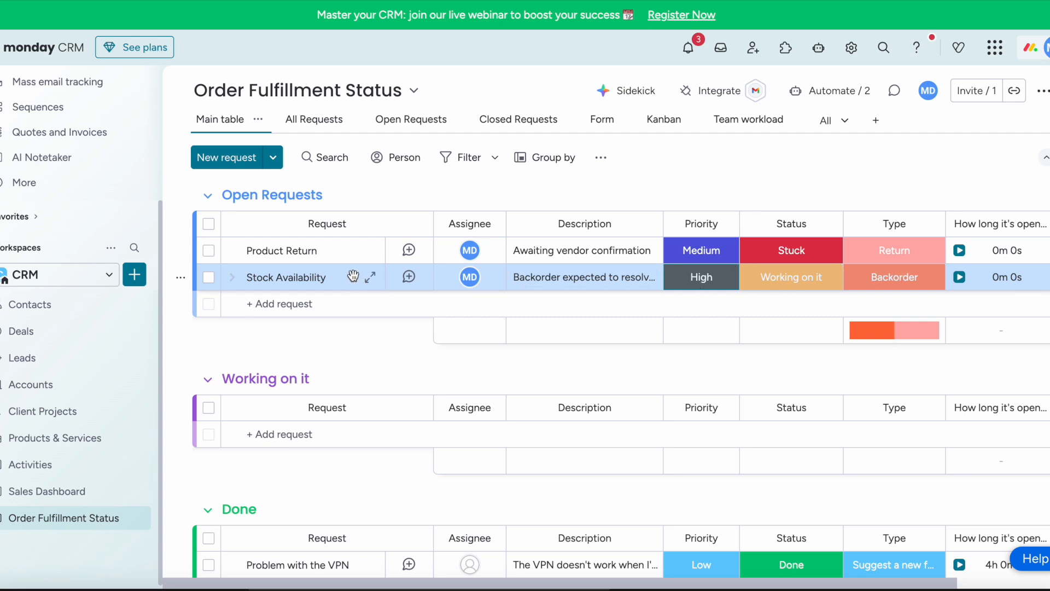
# - Move Stock Availability into the Done group, set its status to Done, and return to the Sales Dashboard
pyautogui.moveTo(354, 287); pyautogui.dragTo(339, 404)
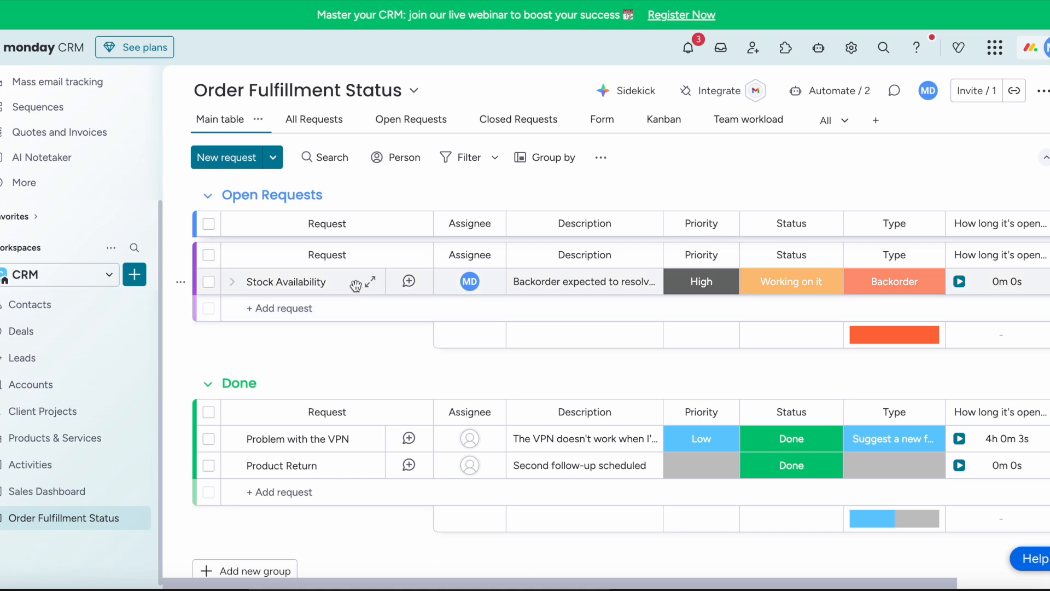
pyautogui.moveTo(344, 329); pyautogui.dragTo(383, 412)
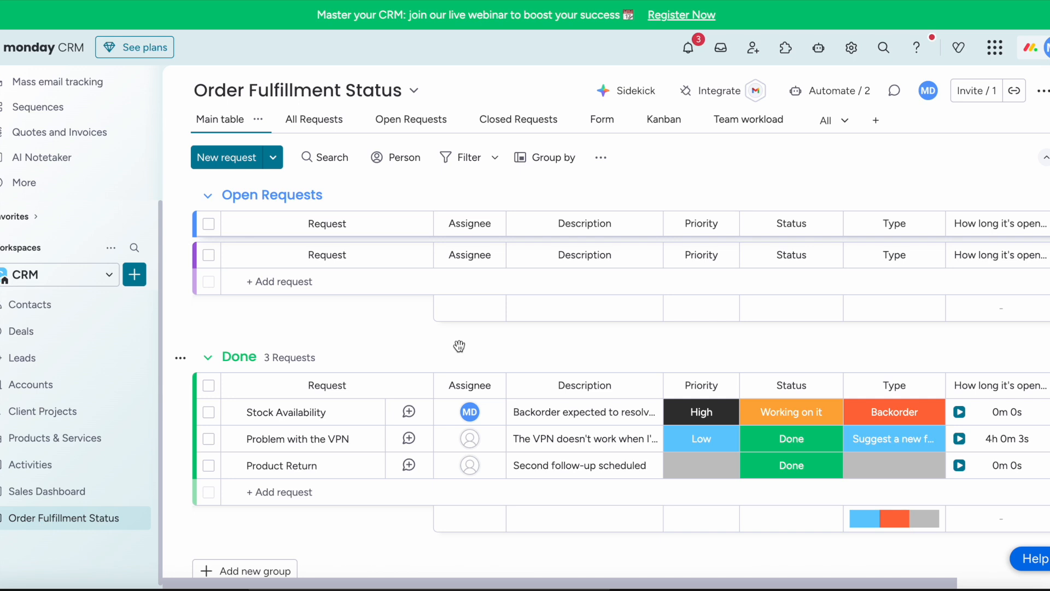
pyautogui.click(796, 413)
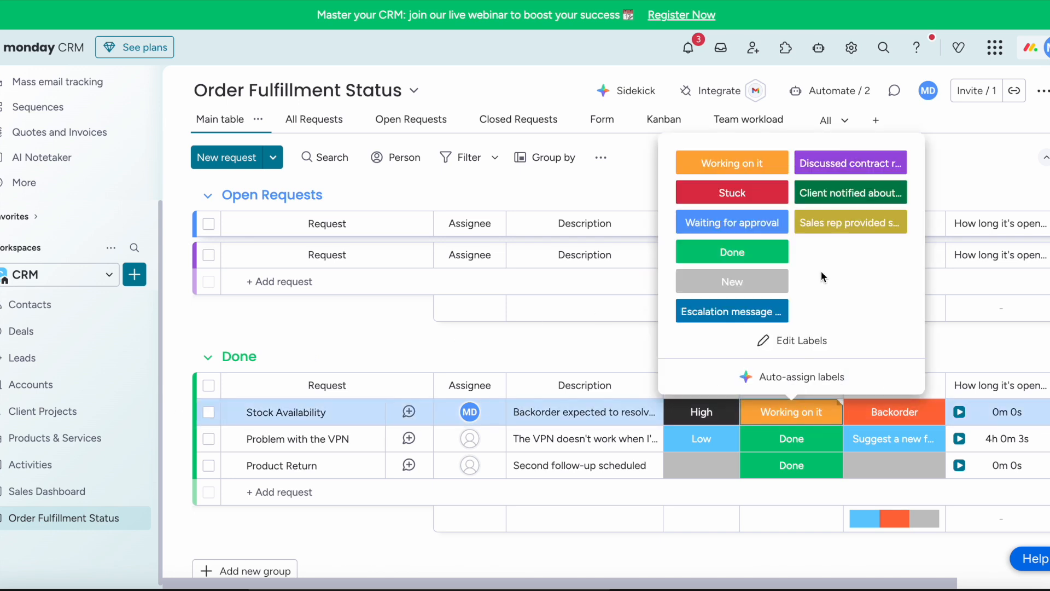
pyautogui.click(751, 262)
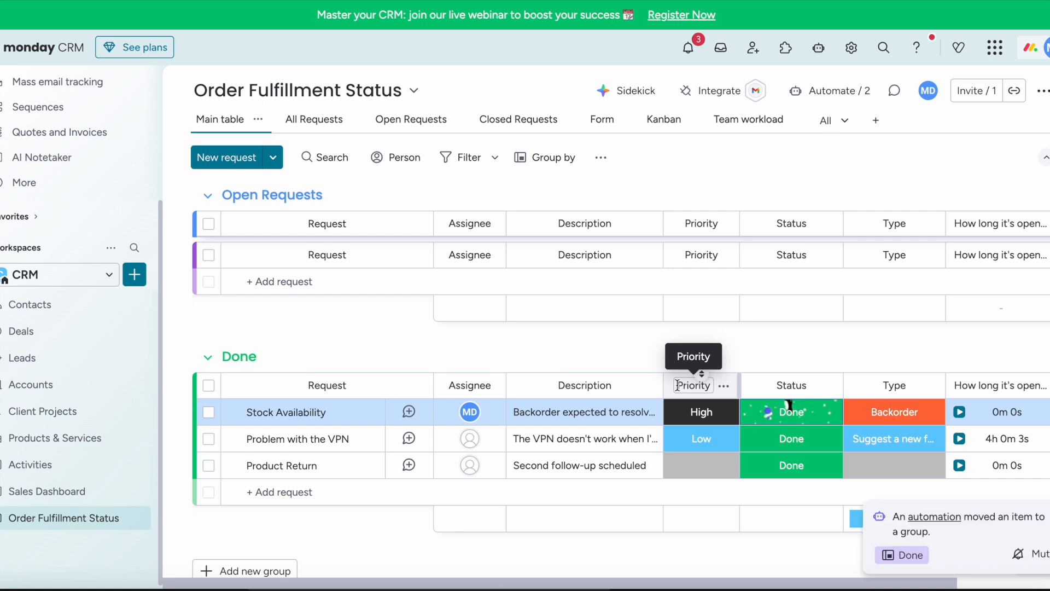
pyautogui.click(68, 492)
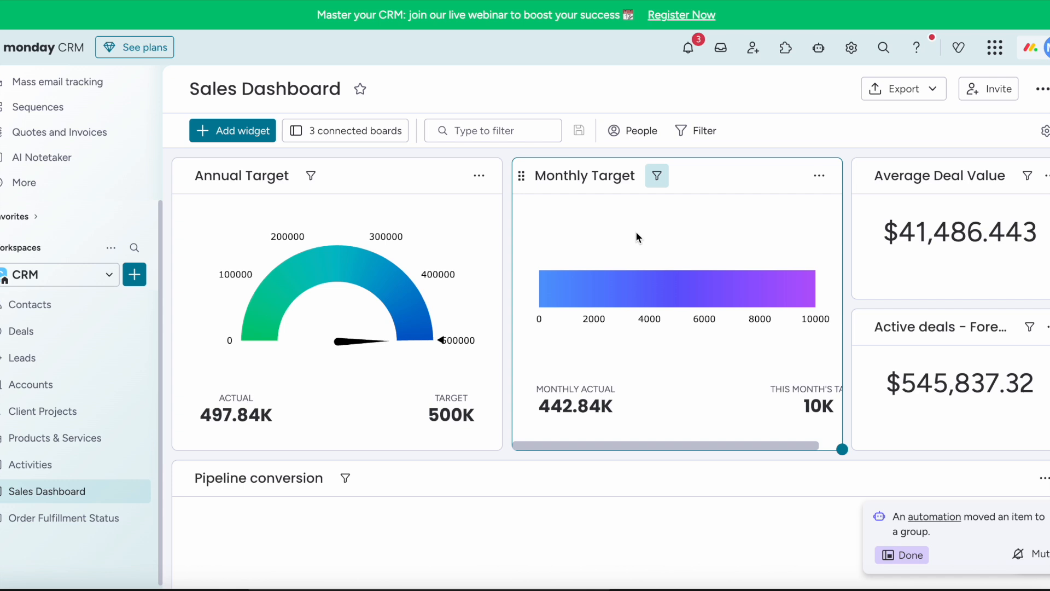
# - Inspect the items behind the Battery widget's 25% Stuck share, then view the export options
pyautogui.scroll(-10, 636, 237)
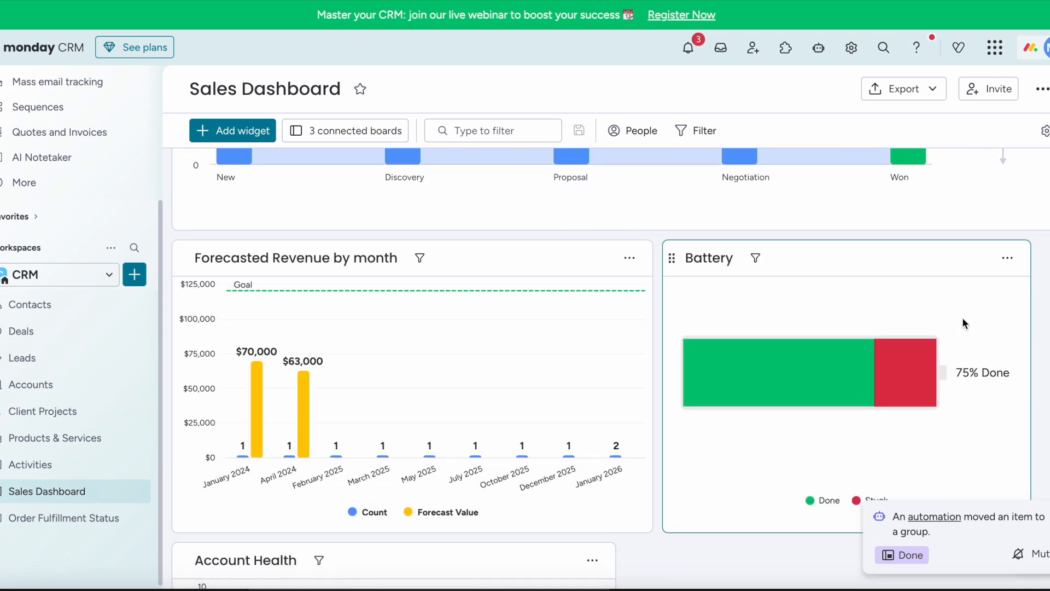
pyautogui.moveTo(860, 402)
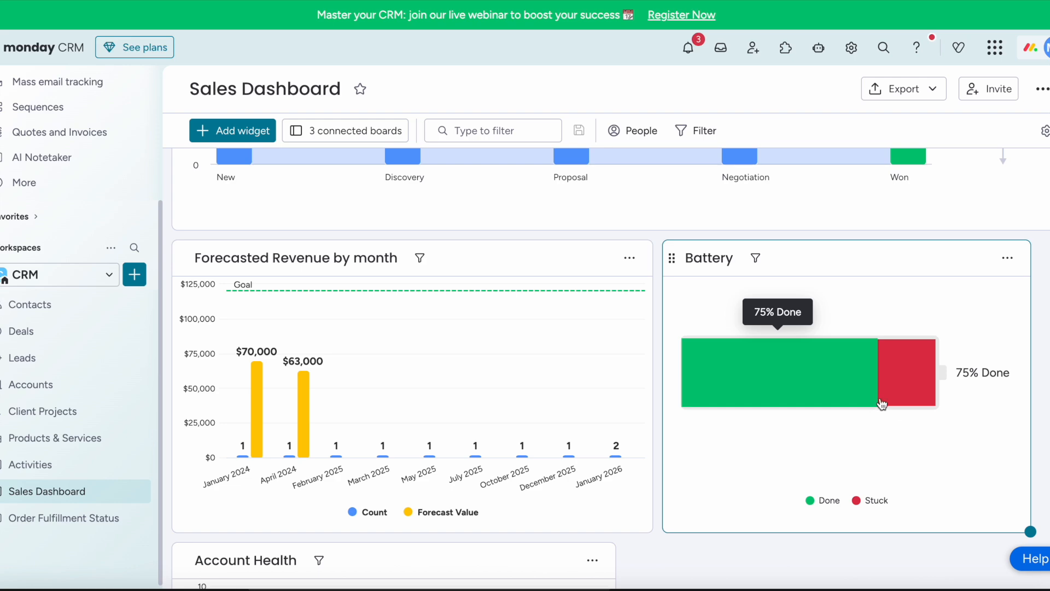
pyautogui.moveTo(906, 411)
pyautogui.click(924, 395)
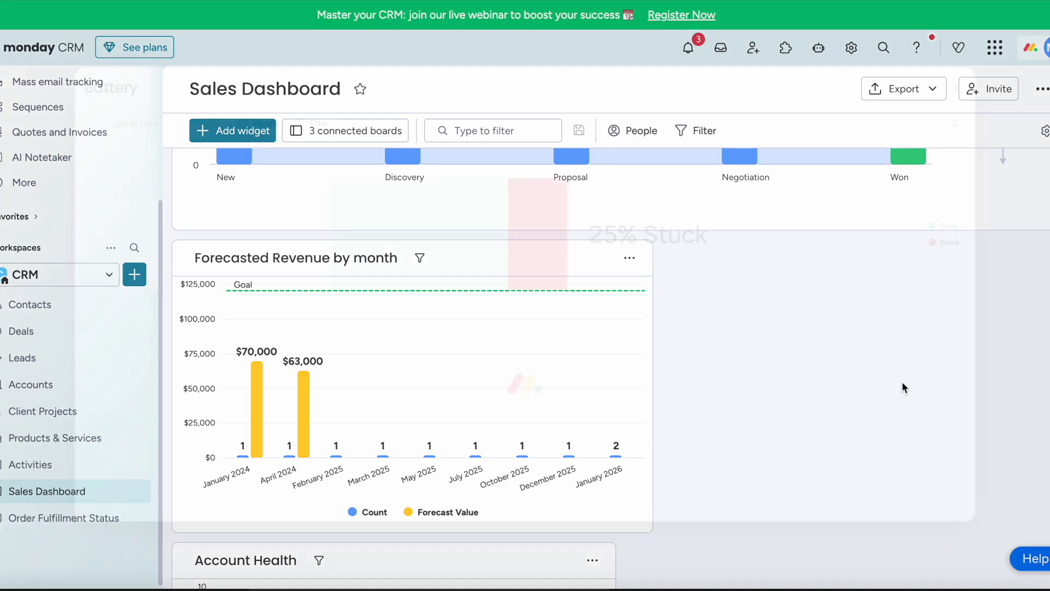
pyautogui.scroll(-5, 613, 394)
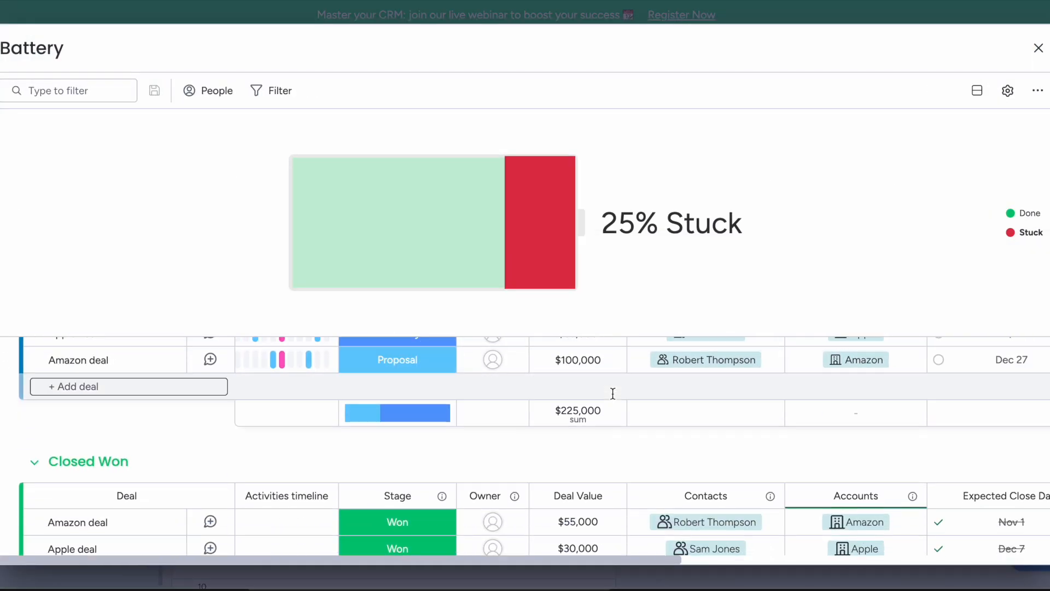
pyautogui.scroll(-6, 613, 395)
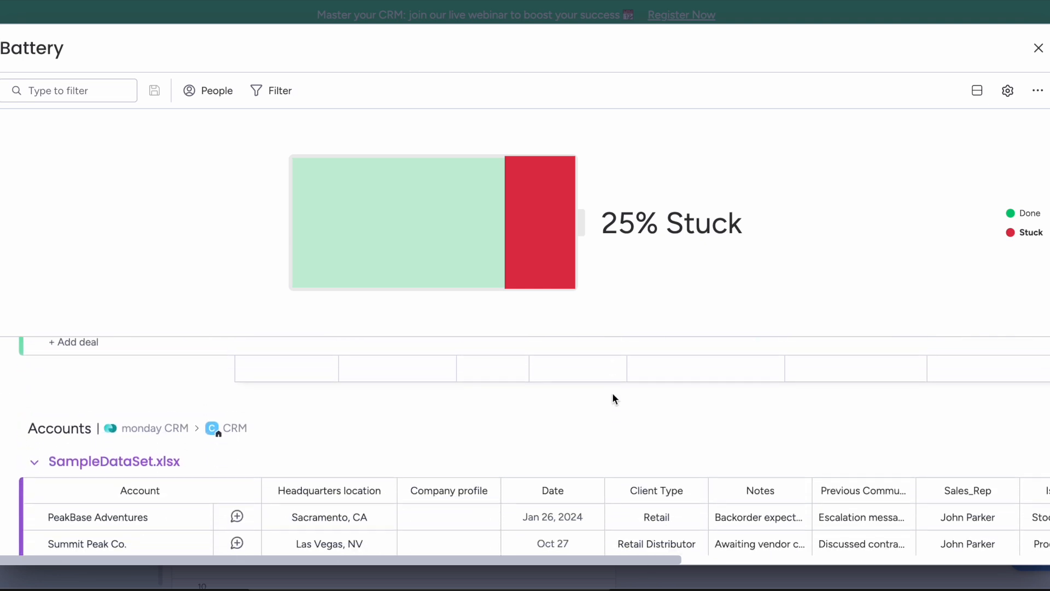
pyautogui.scroll(-8, 612, 397)
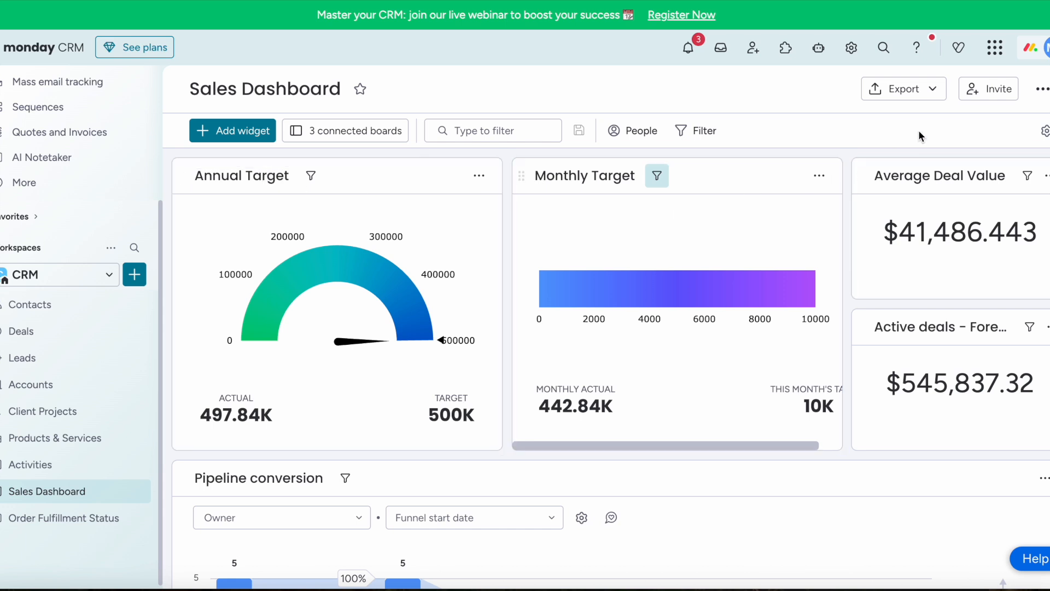
pyautogui.click(929, 90)
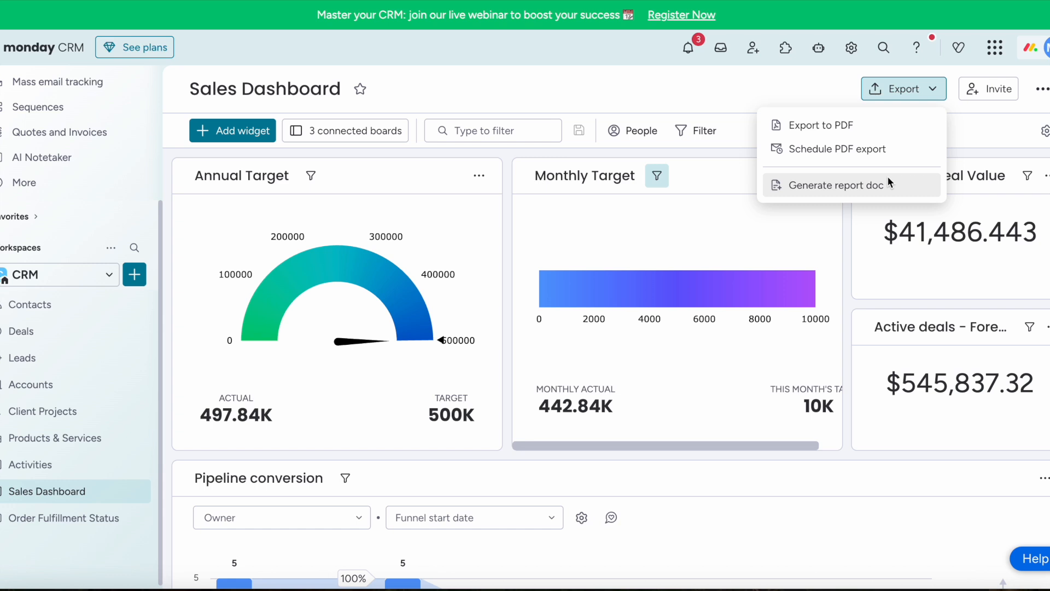
# - Review and dismiss the dashboard's sharing options, then go to the Leads board
pyautogui.click(981, 92)
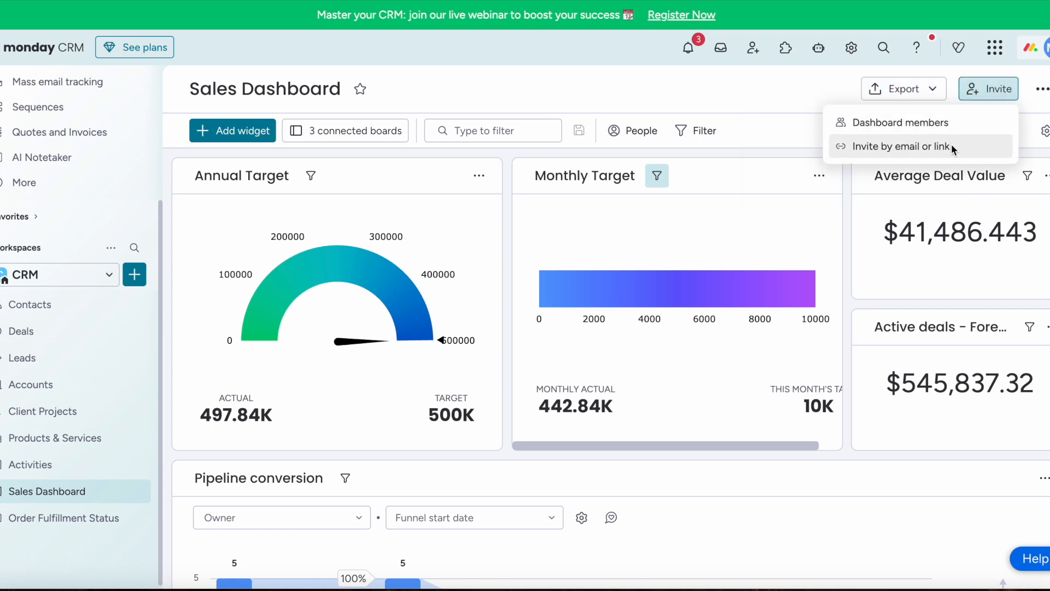
pyautogui.click(775, 106)
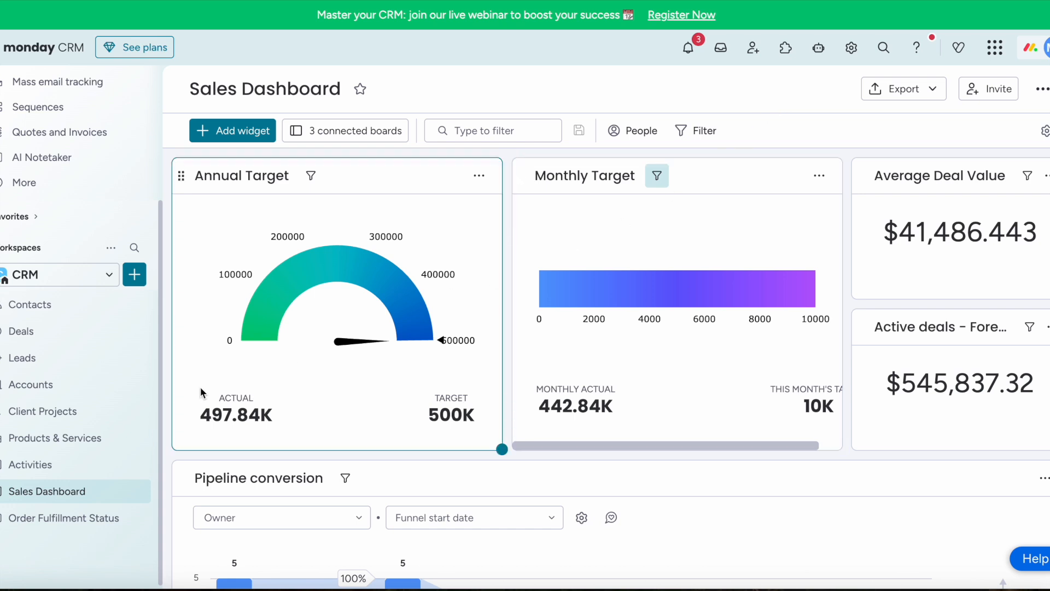
pyautogui.click(51, 360)
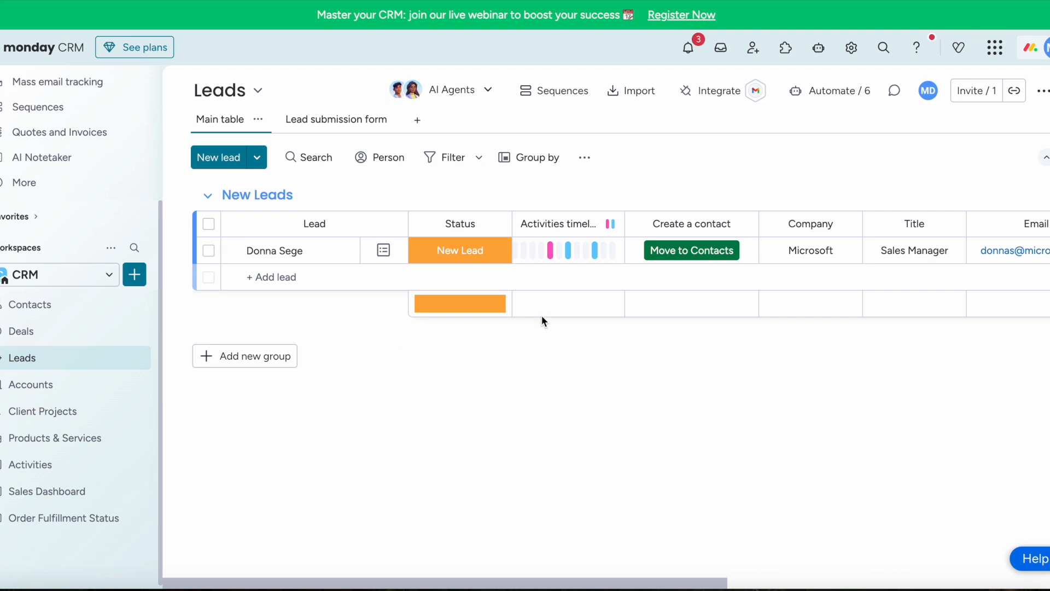
# - Move the Microsoft sales manager lead to Contacts and confirm it among the Active Contacts
pyautogui.click(703, 251)
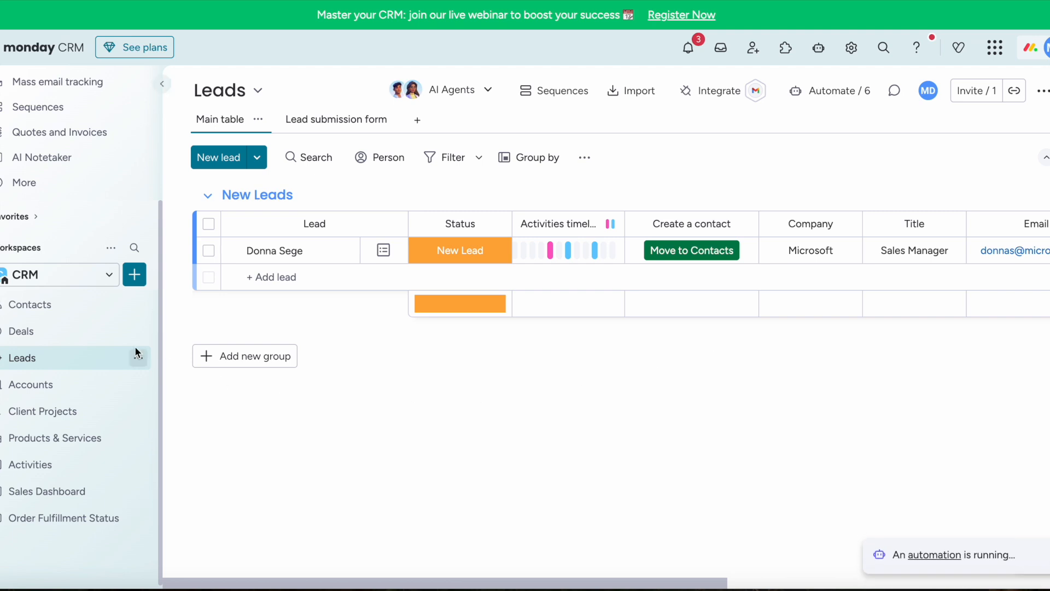
pyautogui.click(72, 311)
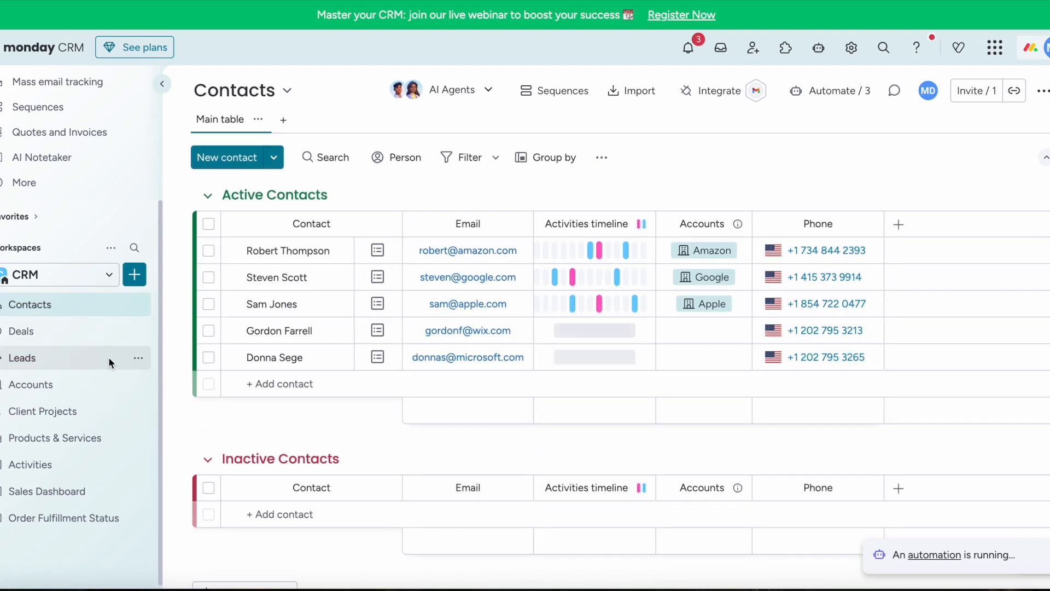